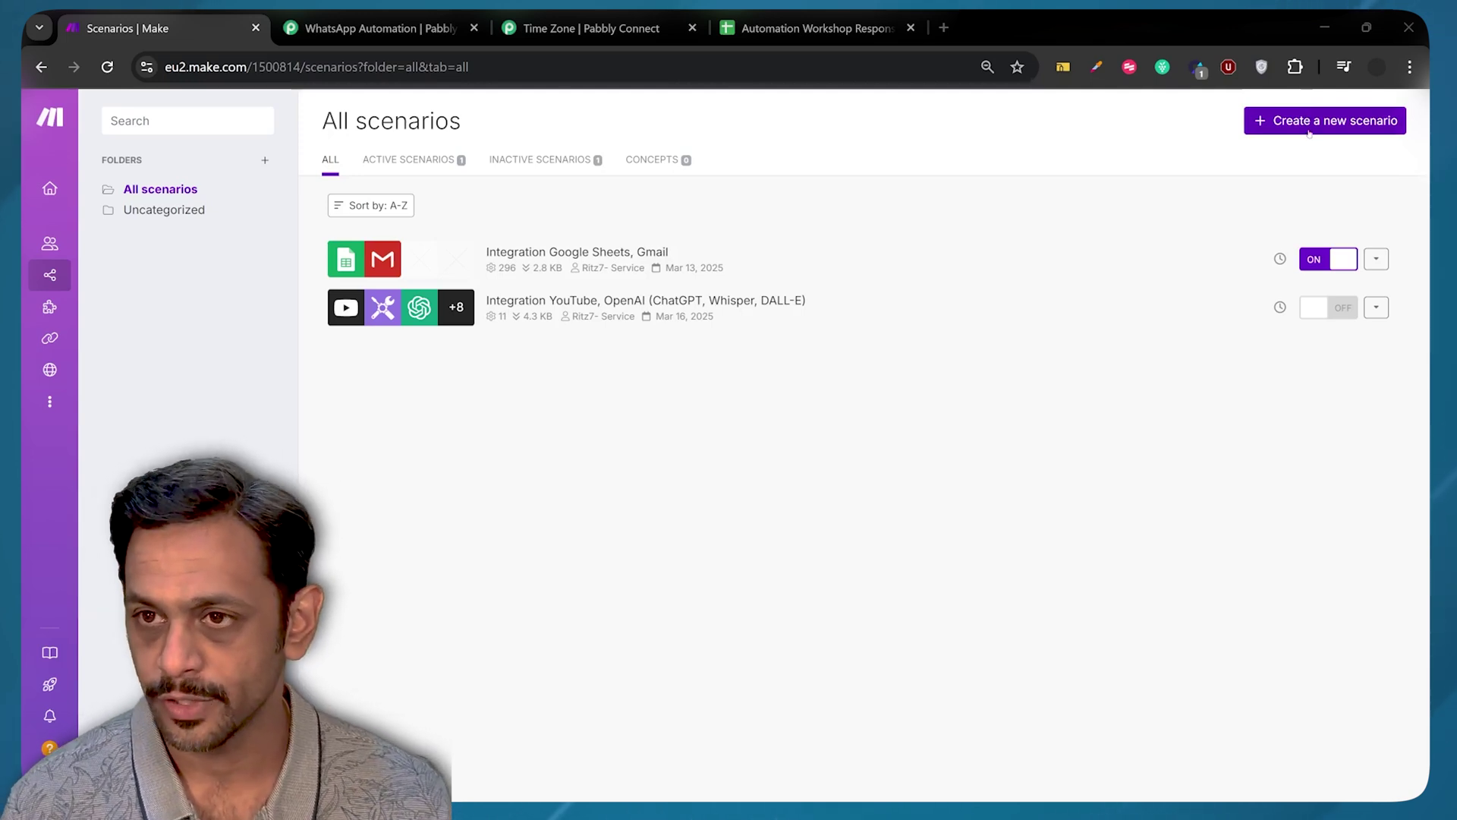
- Create a new blank scenario from the All scenarios page
click(1310, 129)
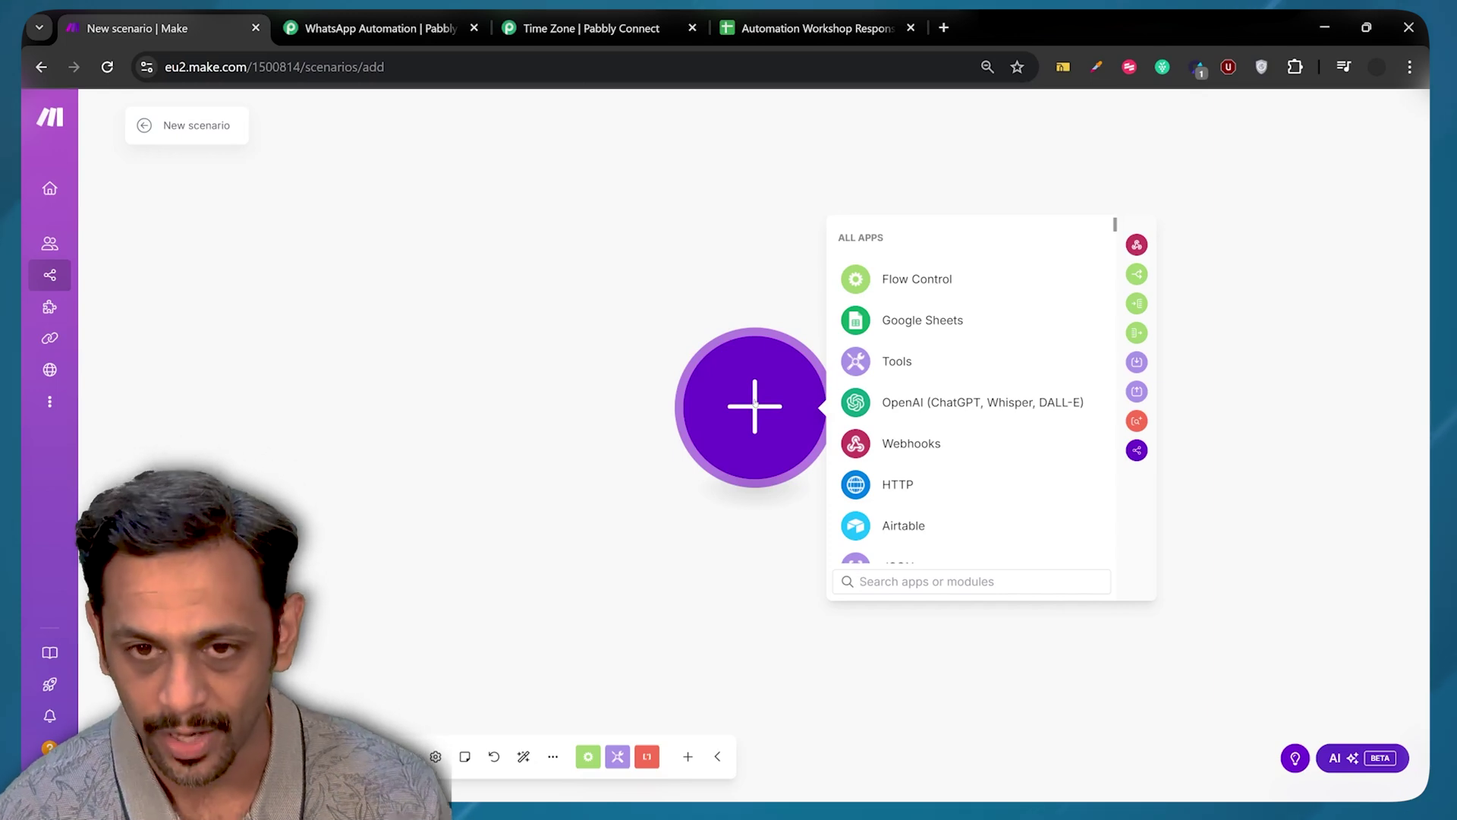
- Add a Webhooks 'Custom webhook' trigger as the first module, leaving its settings for later
click(780, 357)
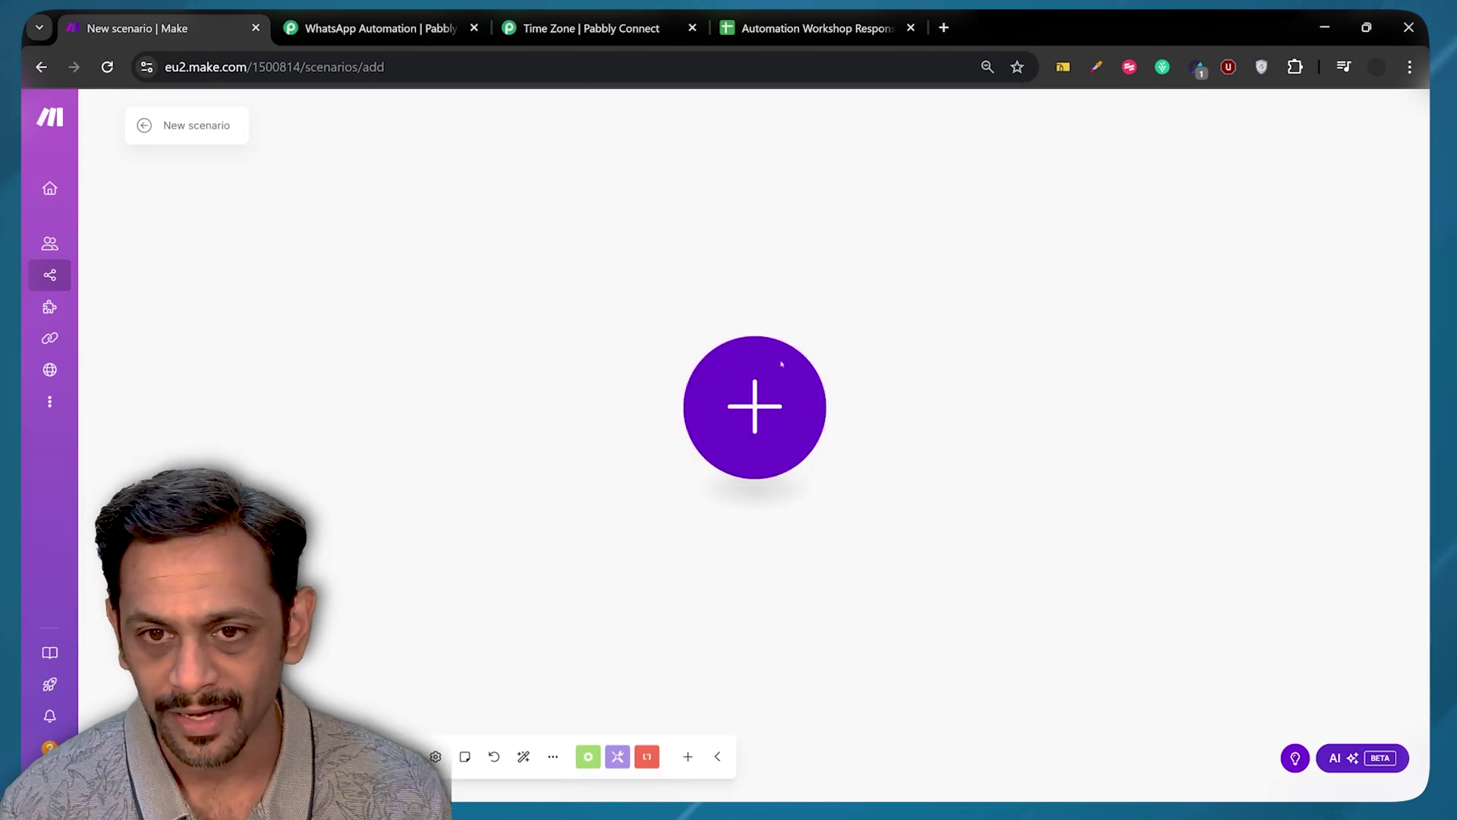
click(778, 391)
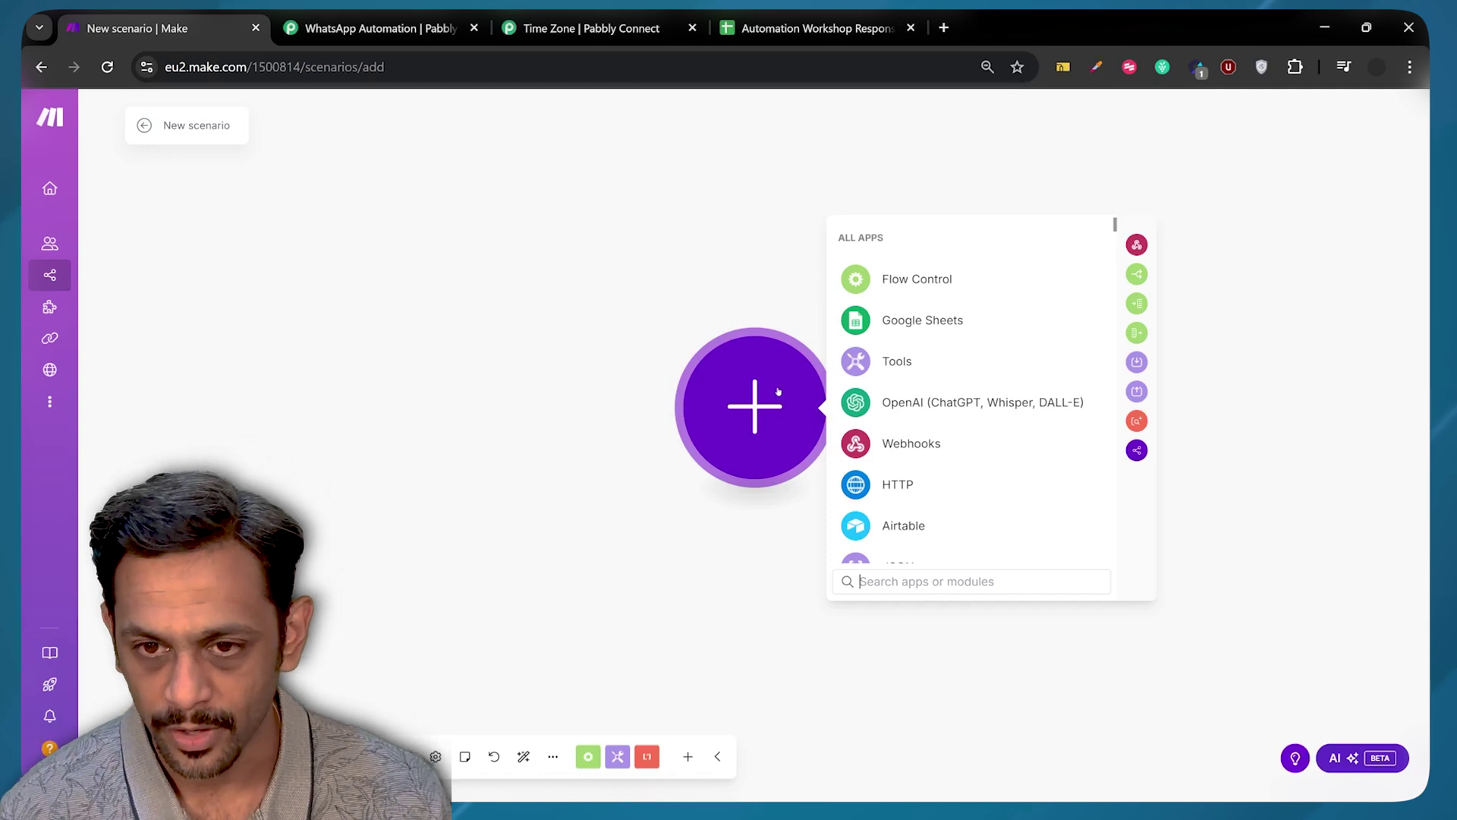
click(911, 443)
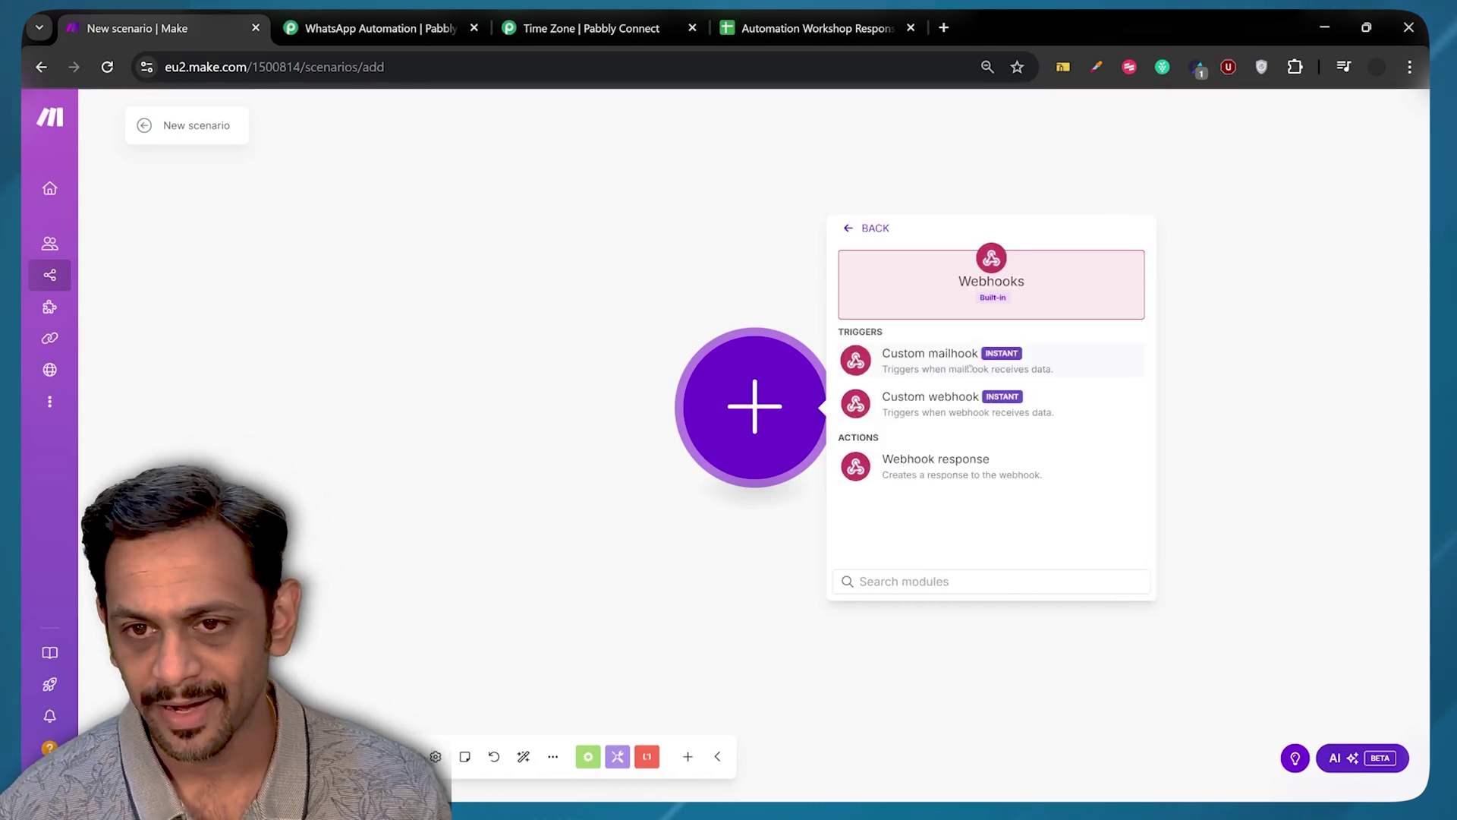
click(931, 403)
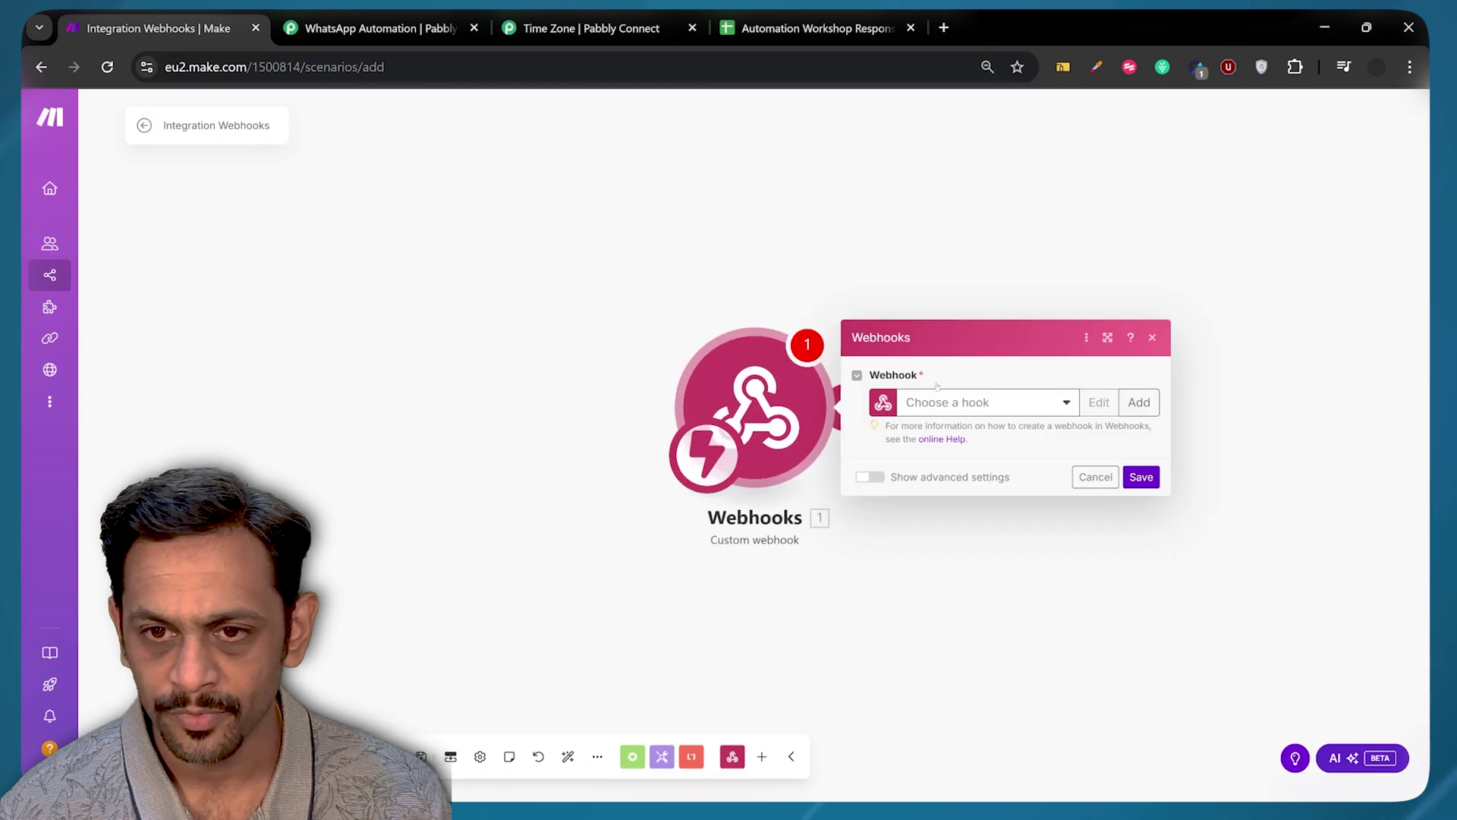
click(1153, 337)
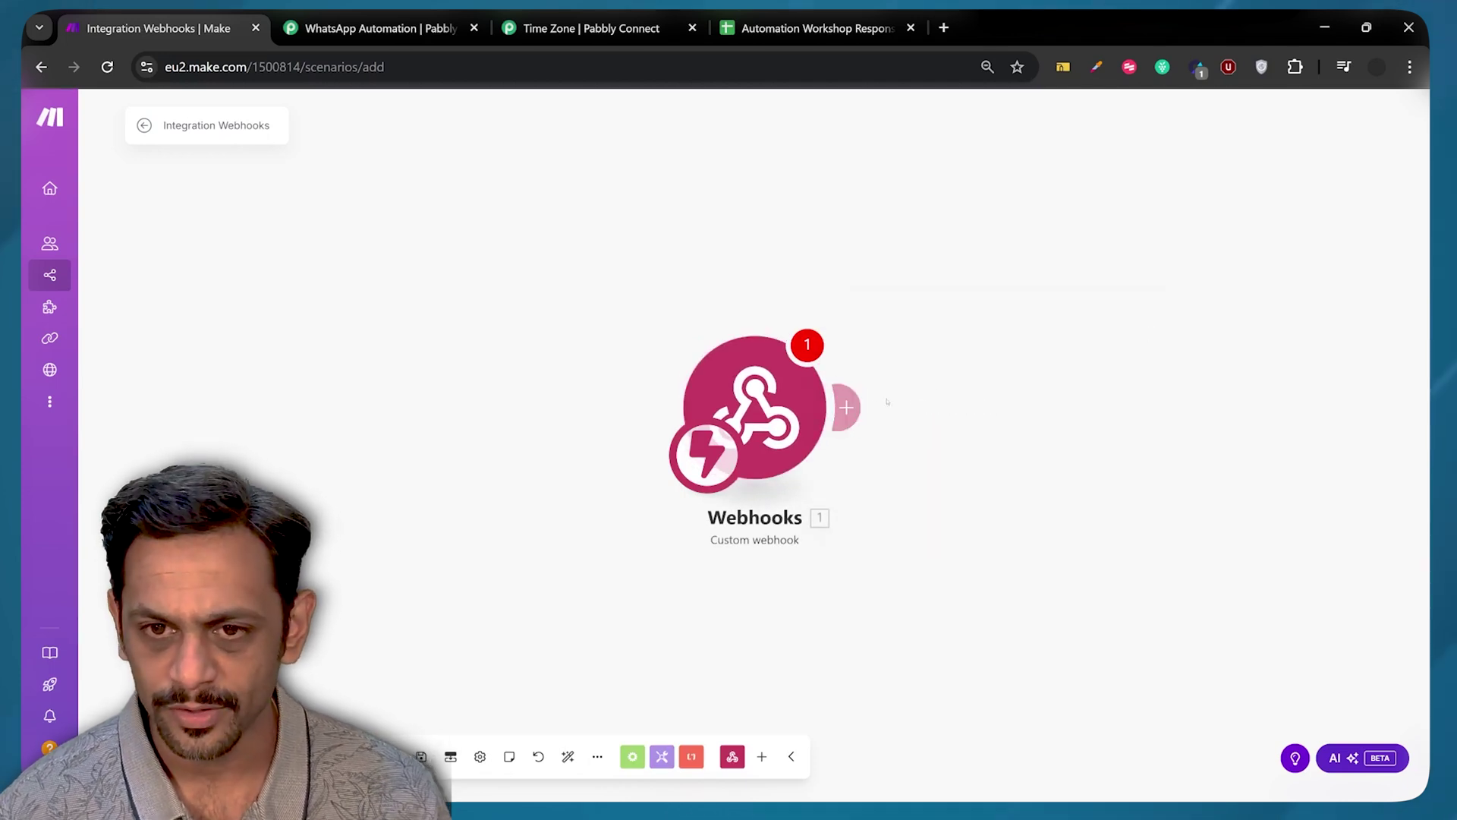
click(848, 410)
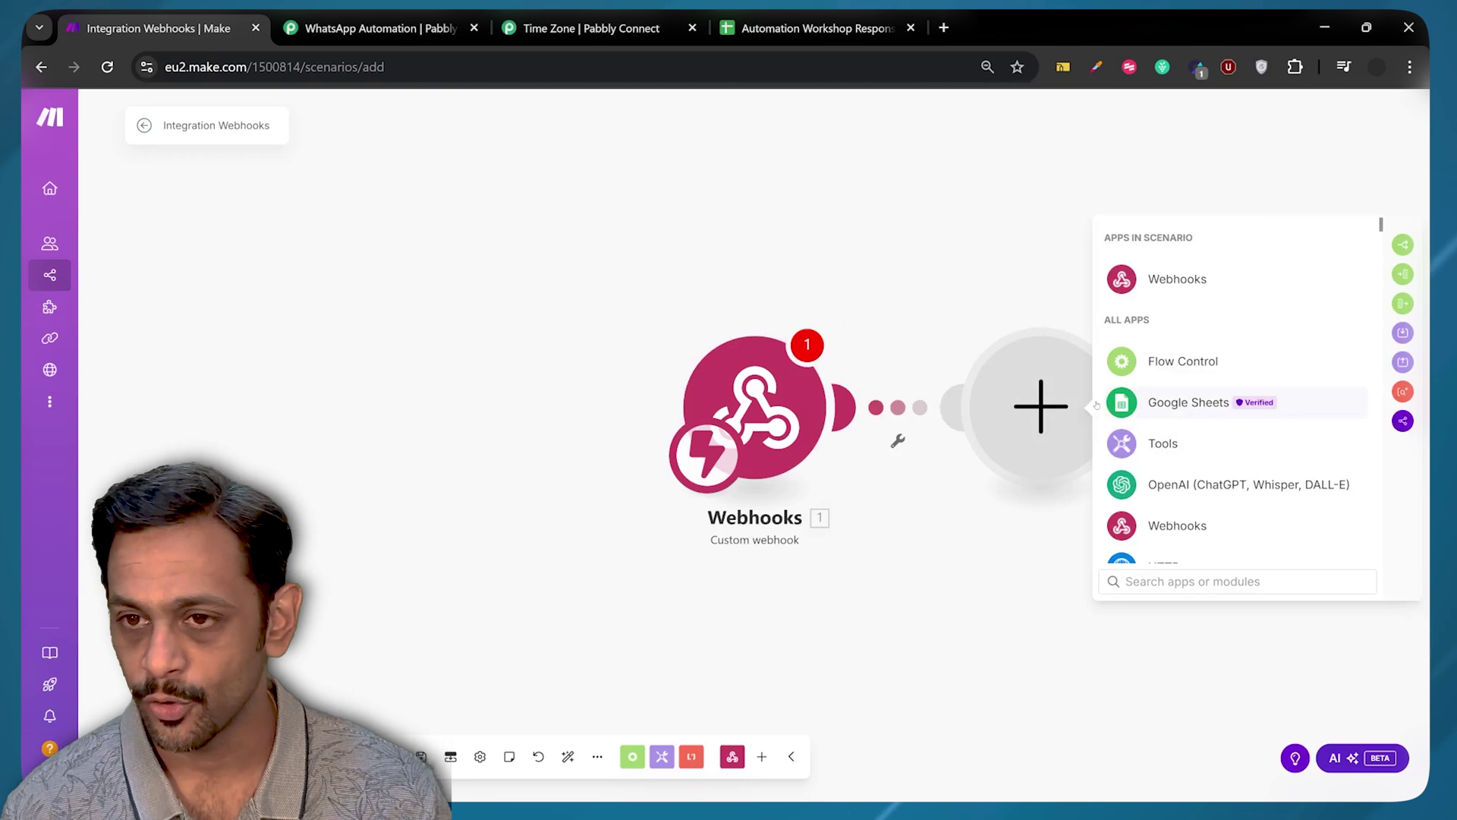
- Add an HTTP 'Make a request' module after the Custom webhook trigger
scroll(1207, 470, down, 1)
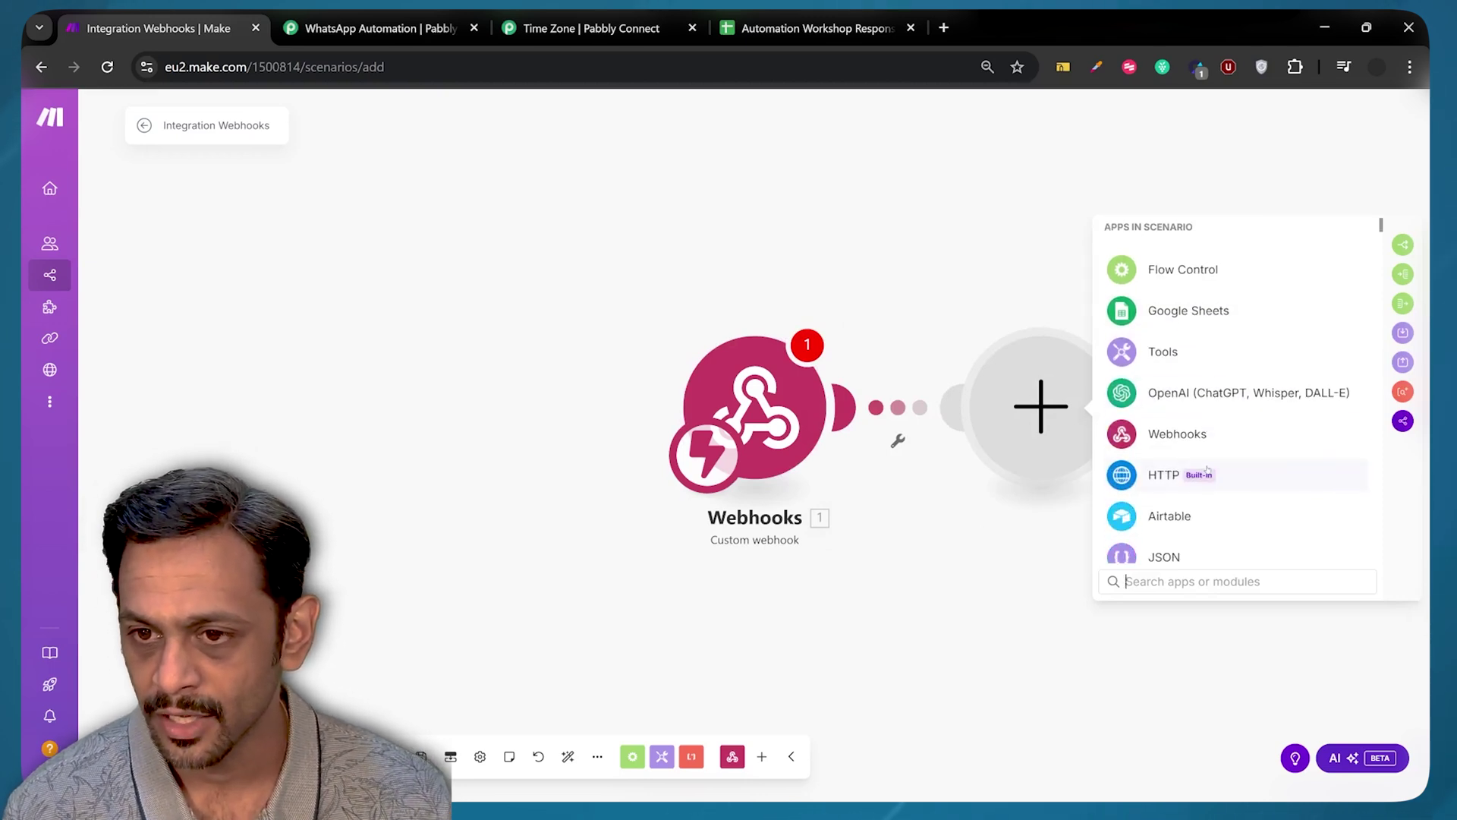
click(1168, 482)
scroll(1197, 458, down, 2)
scroll(1197, 458, down, 1)
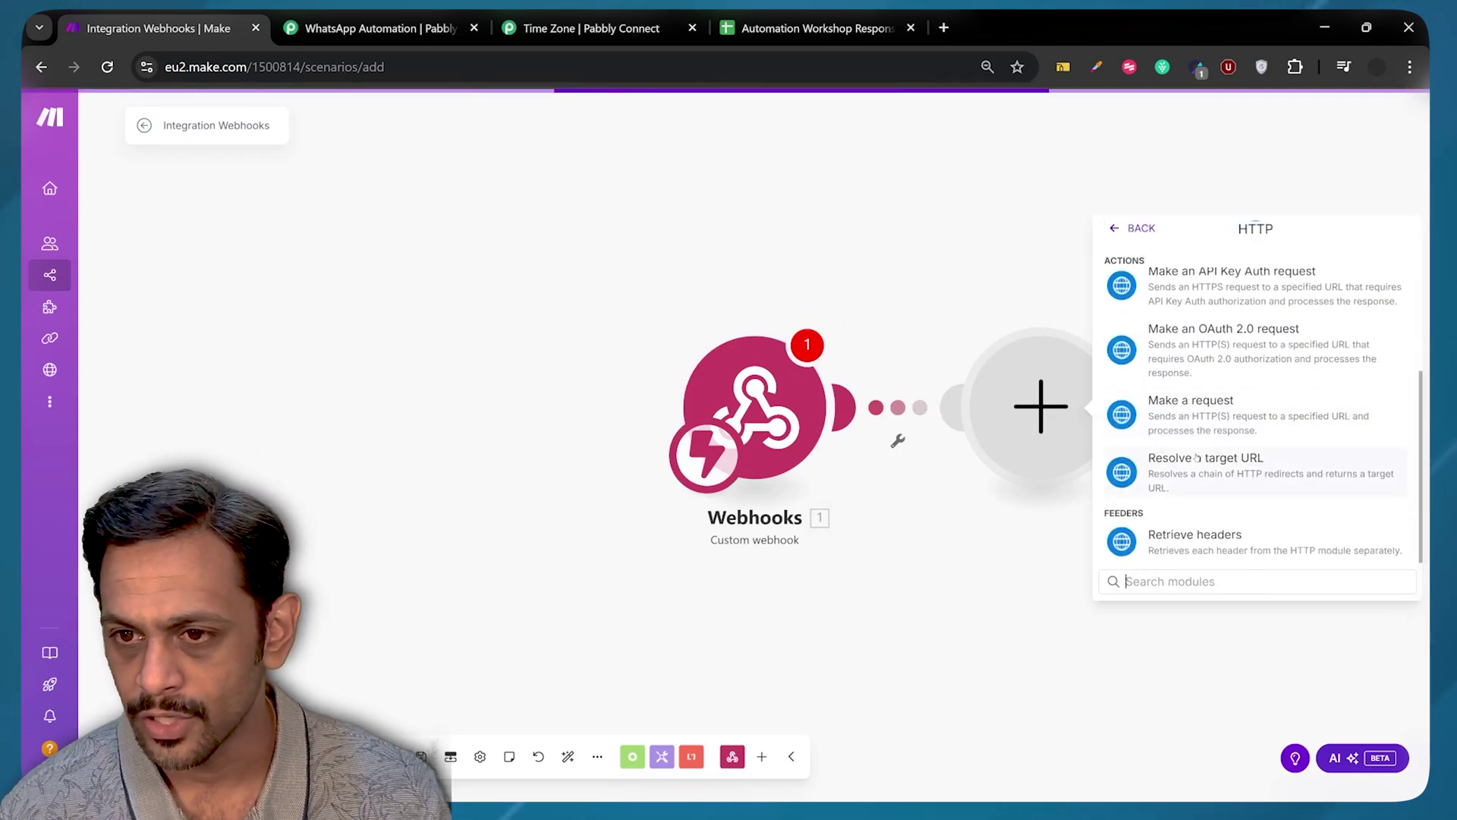
click(1205, 408)
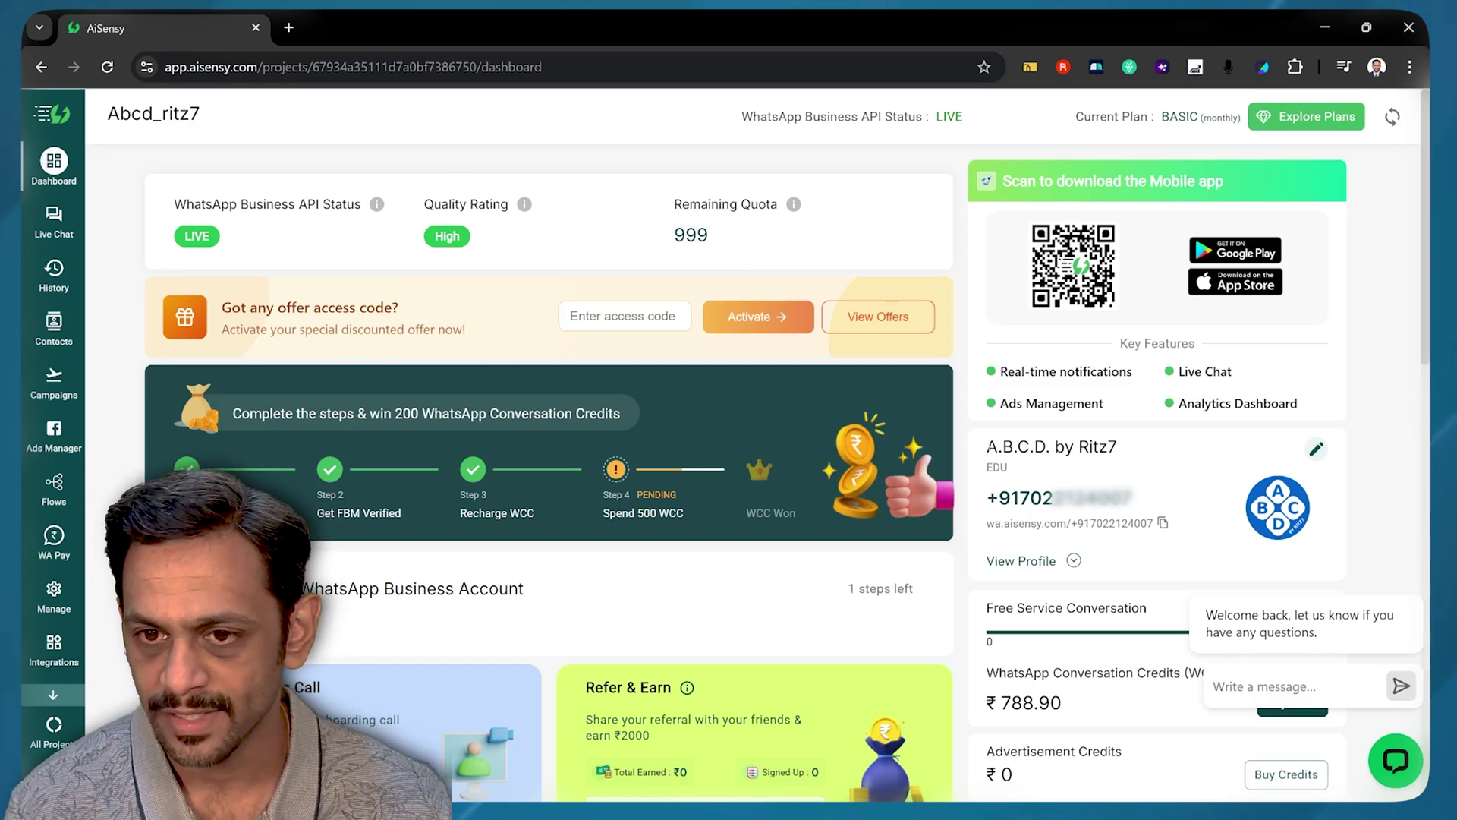
- Point out the business profile name and phone number on the AiSensy dashboard
drag(987, 446, 1120, 448)
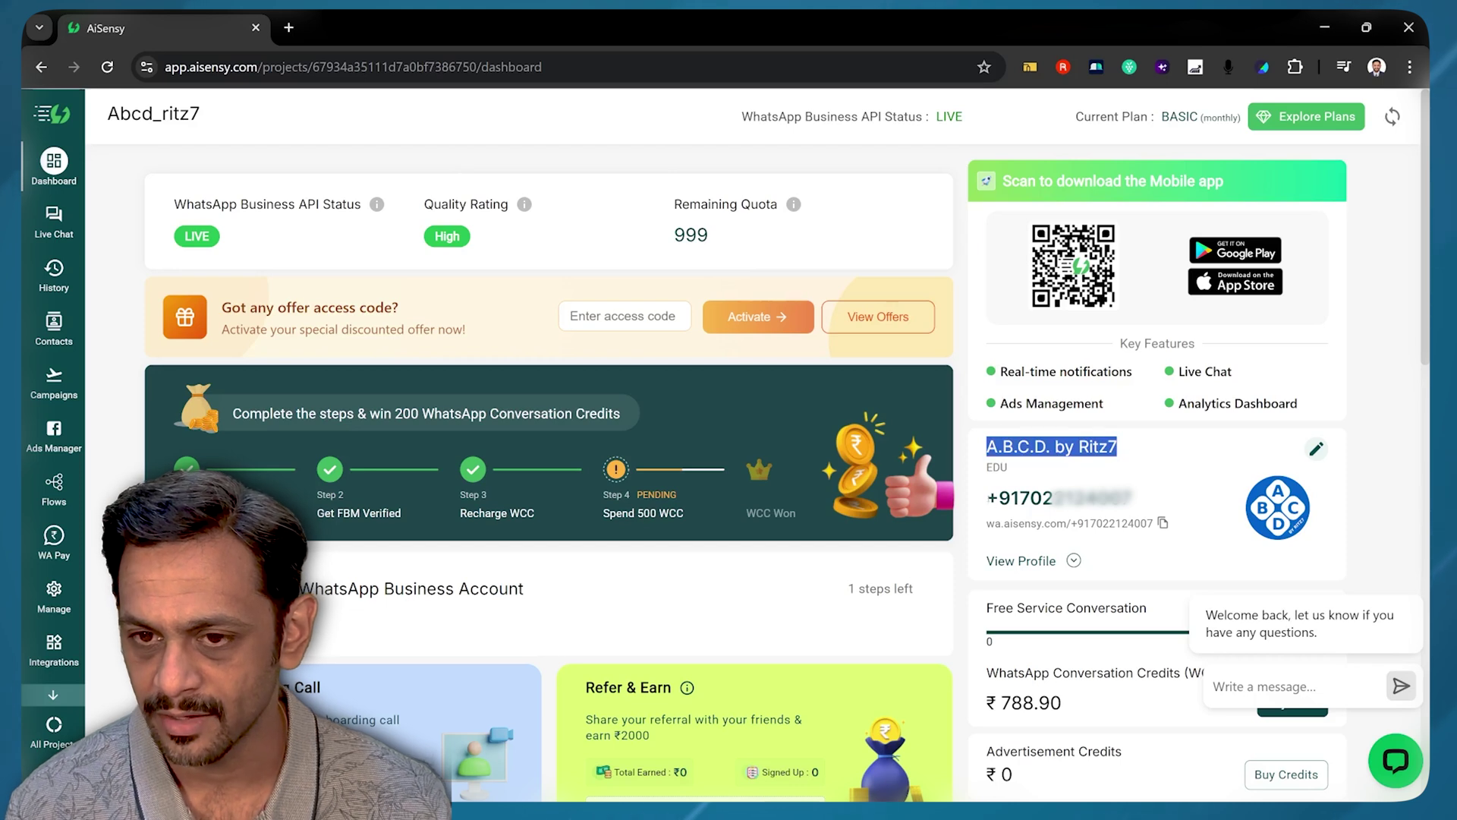
drag(987, 498, 1134, 498)
click(1131, 498)
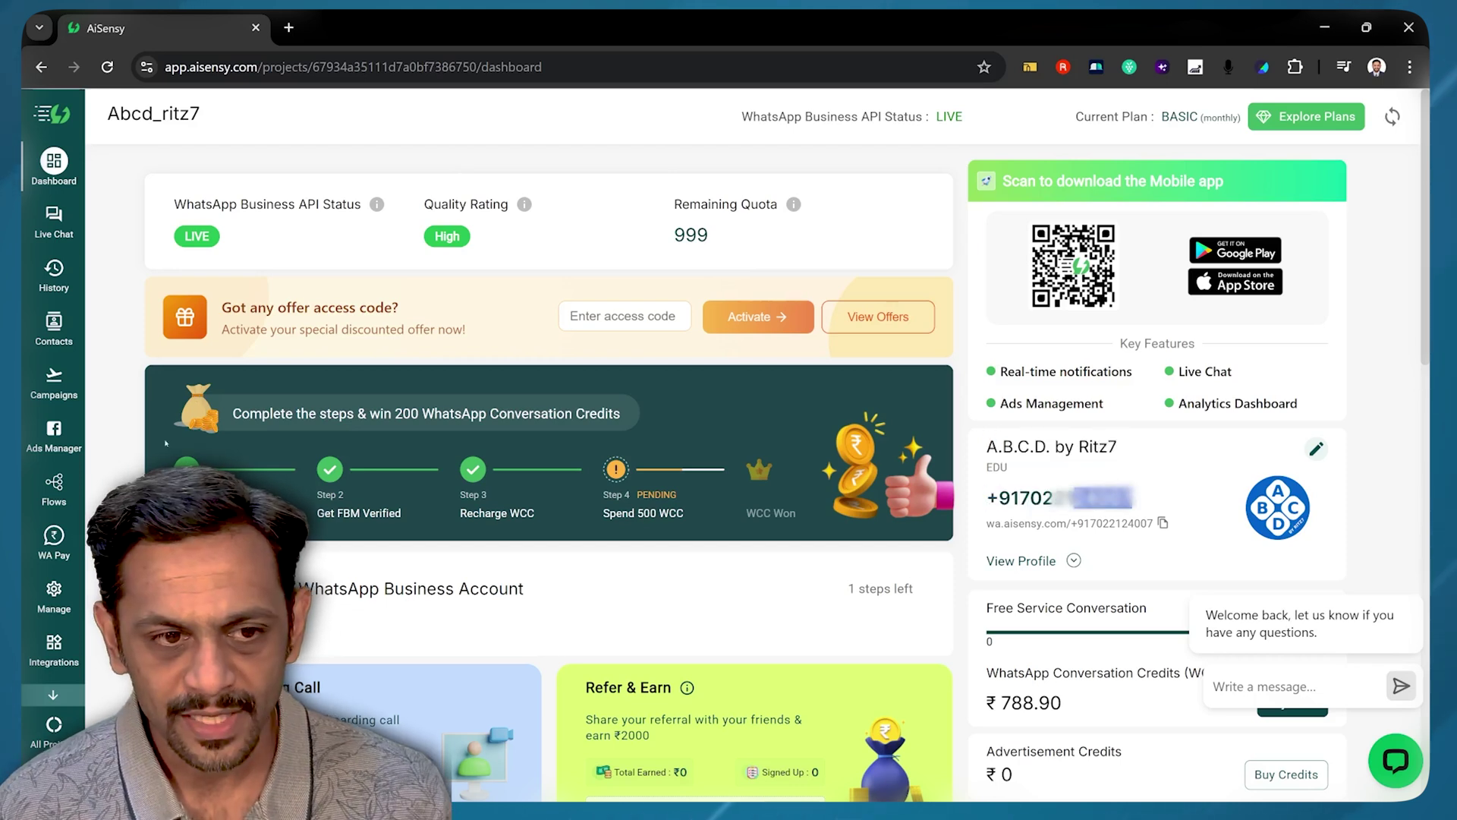
click(54, 592)
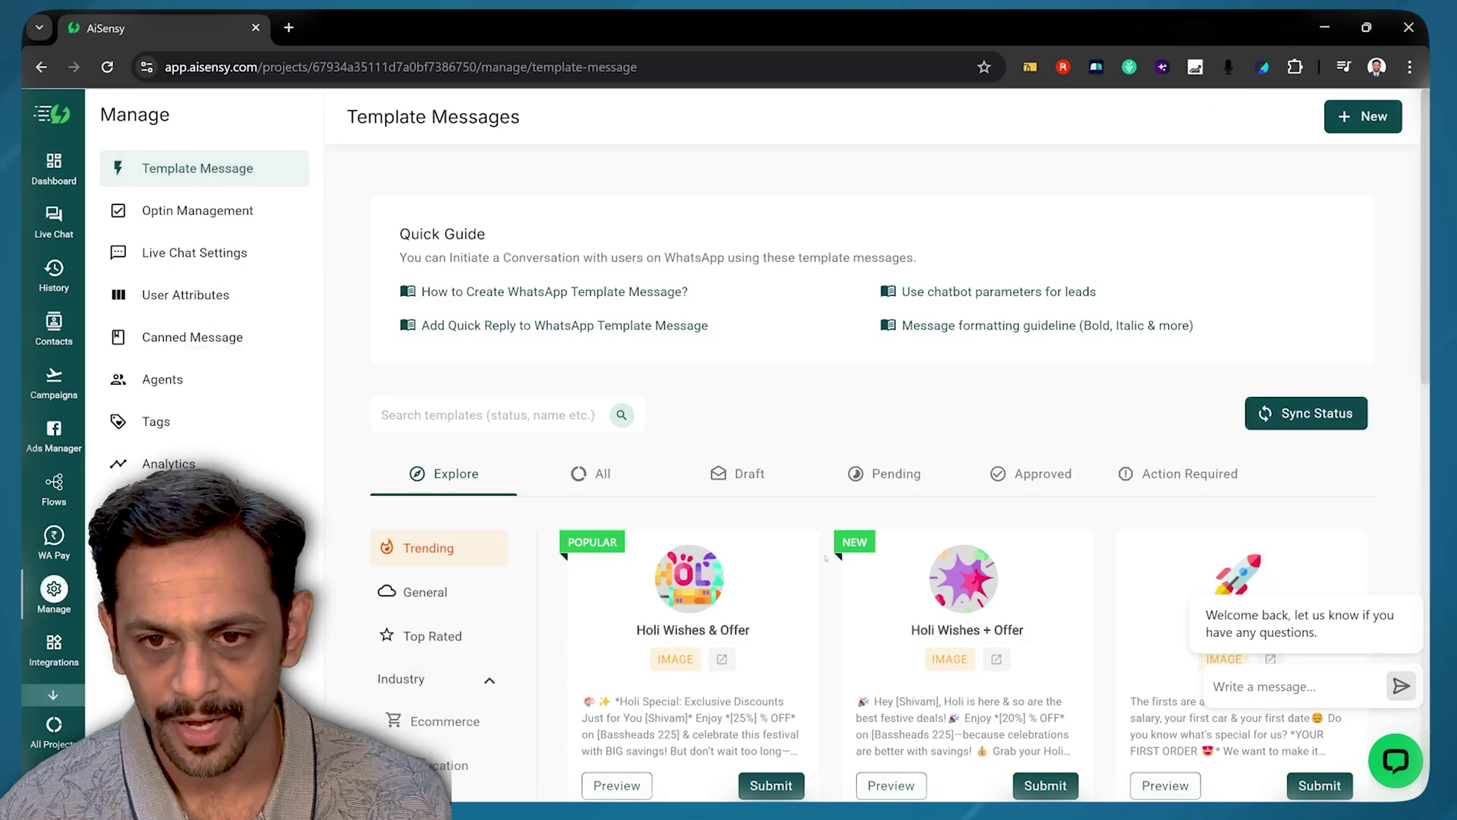
- Filter to approved templates and preview the abcd_event_reminder1 template's message
click(1042, 474)
scroll(743, 544, down, 3)
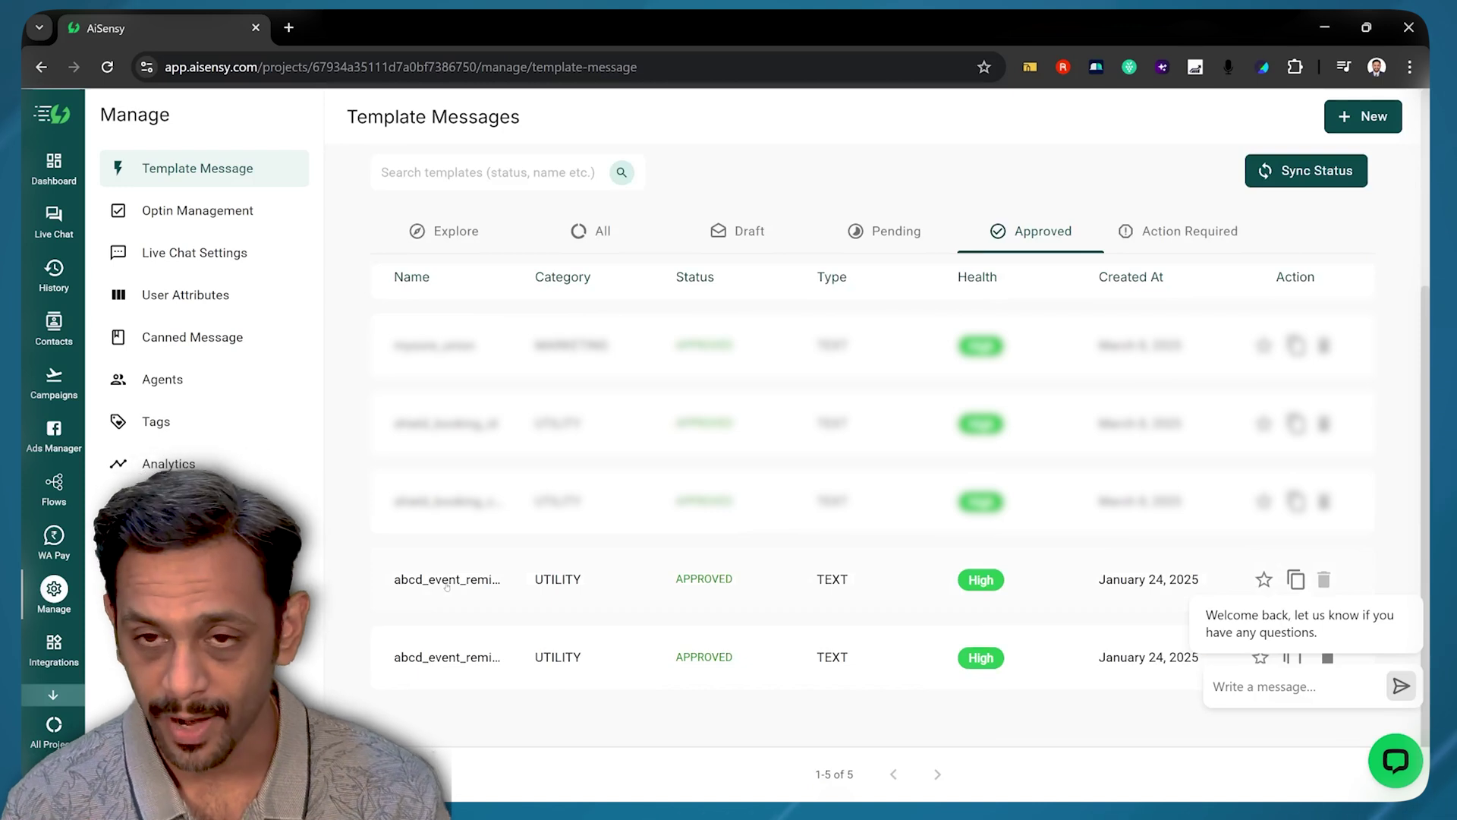
click(447, 581)
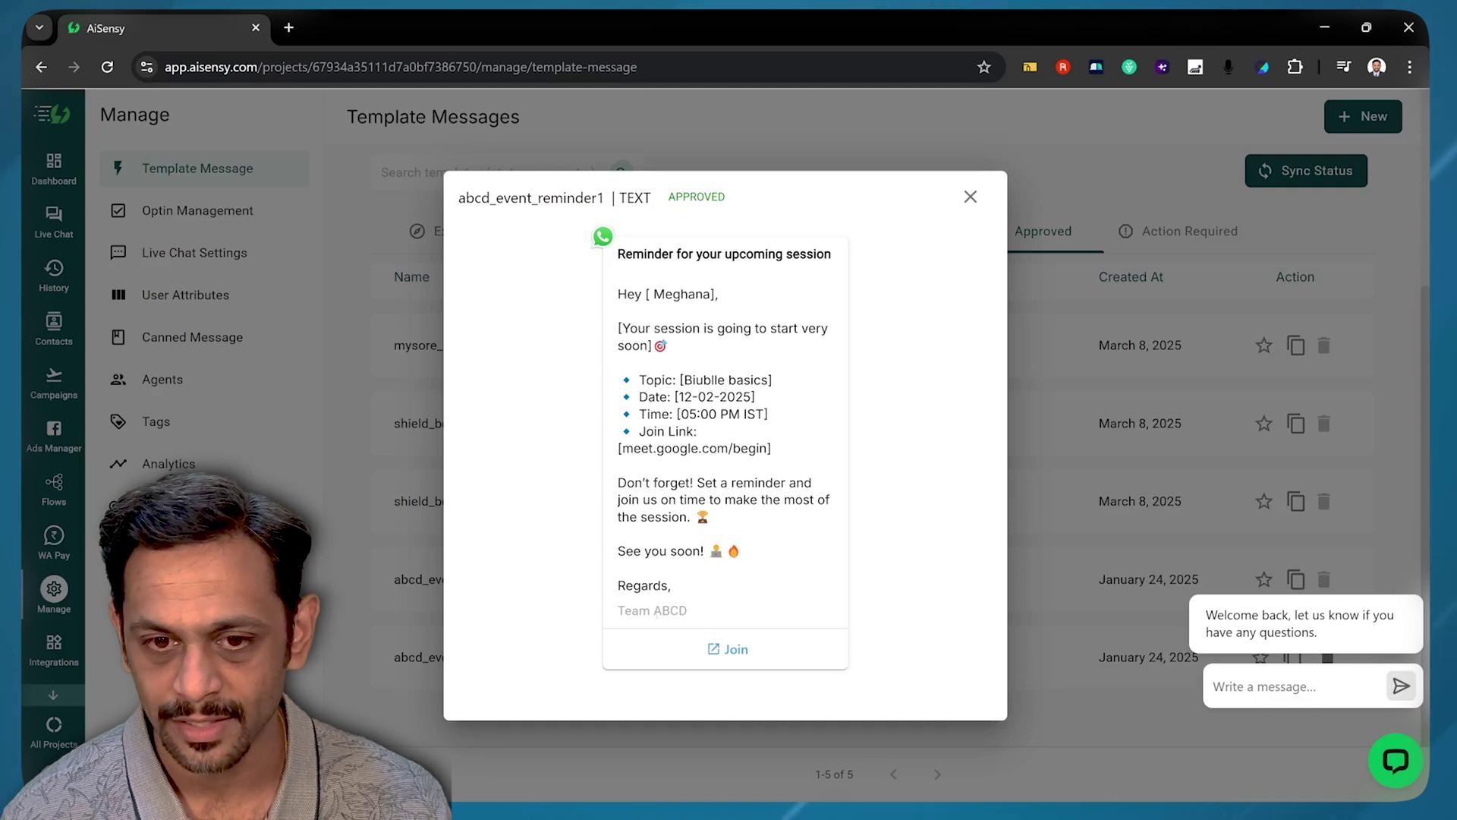
mouse_move(725, 660)
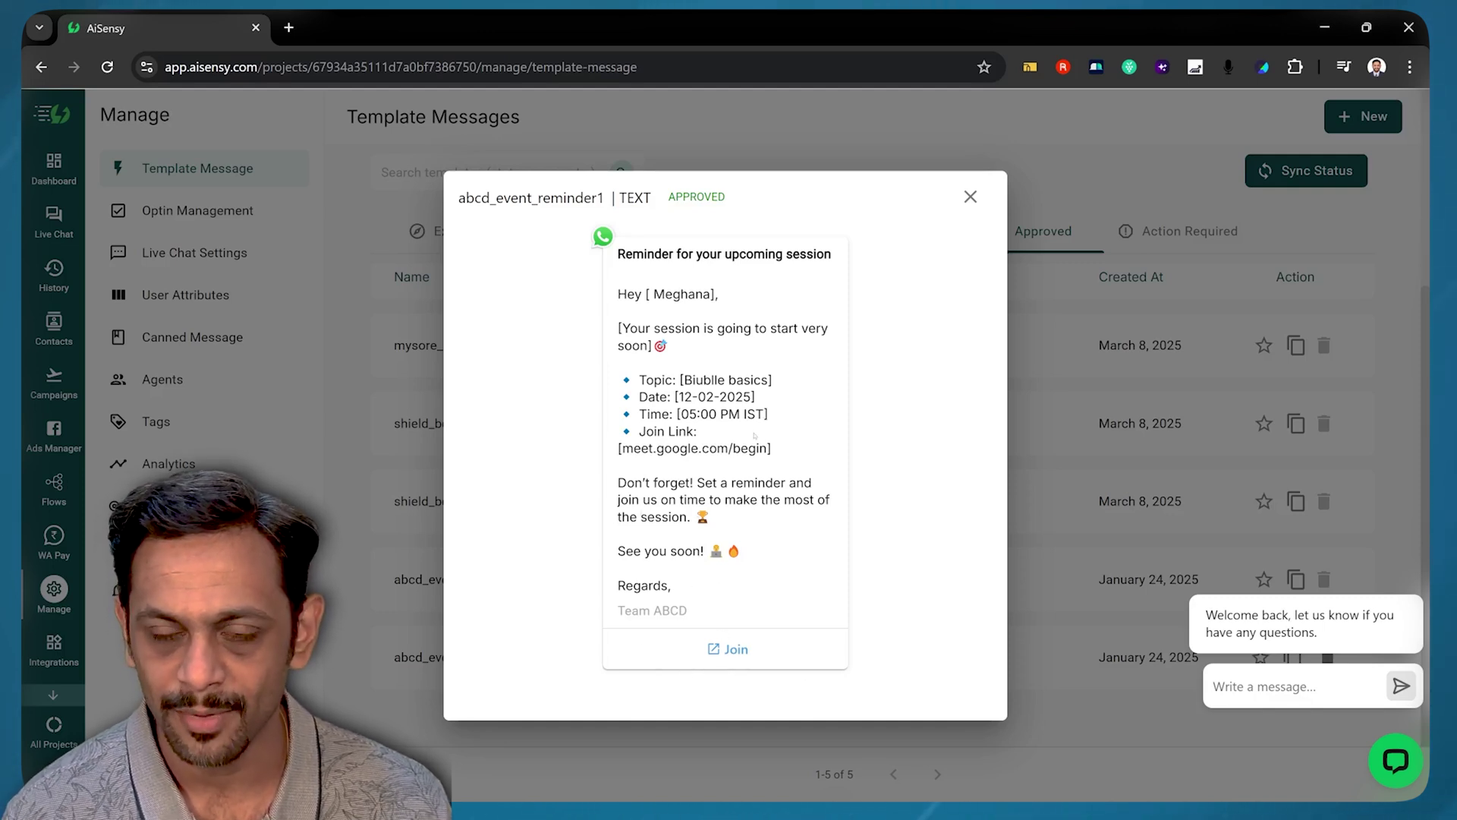
click(970, 197)
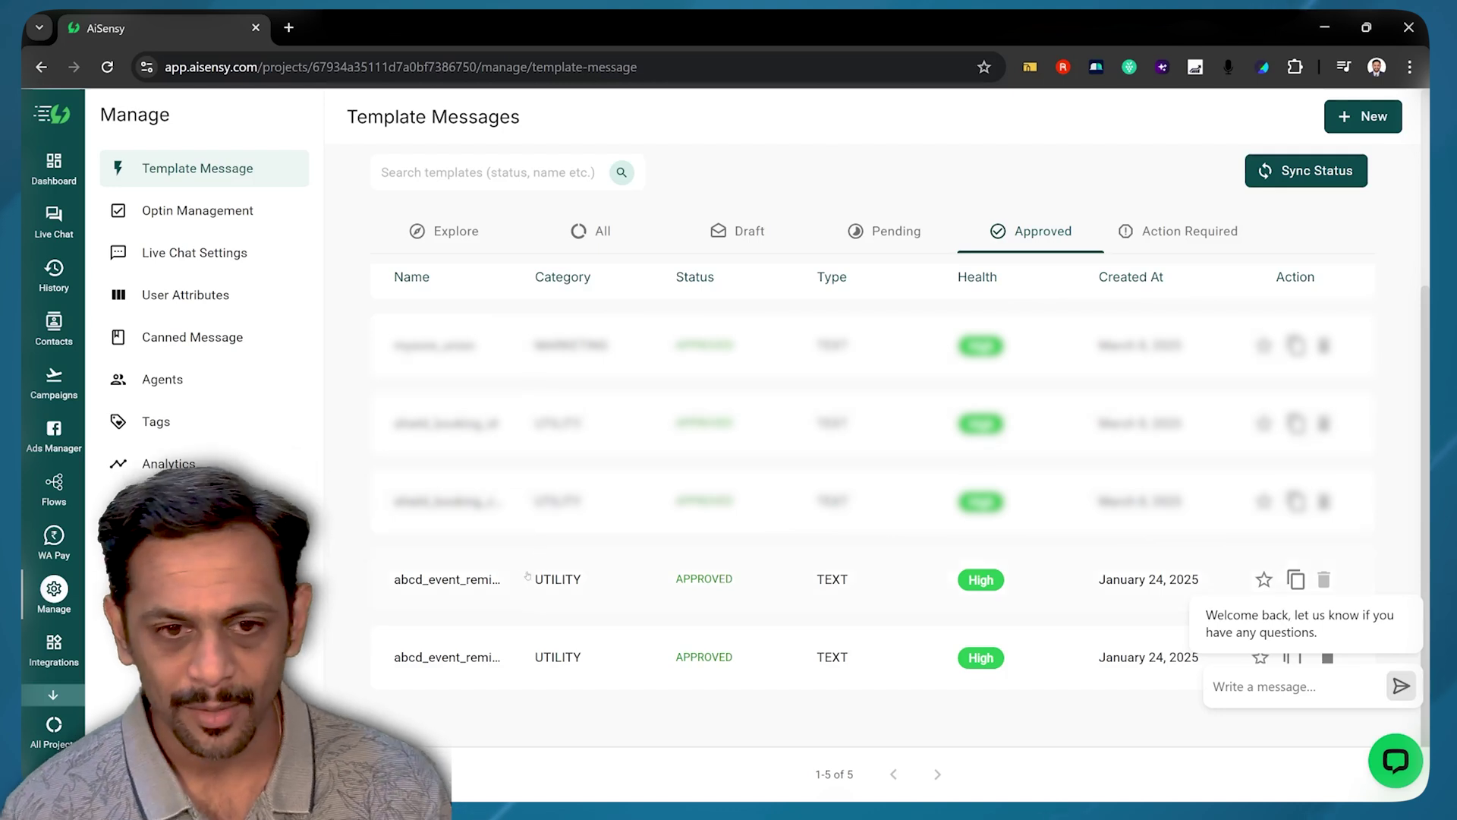
click(58, 388)
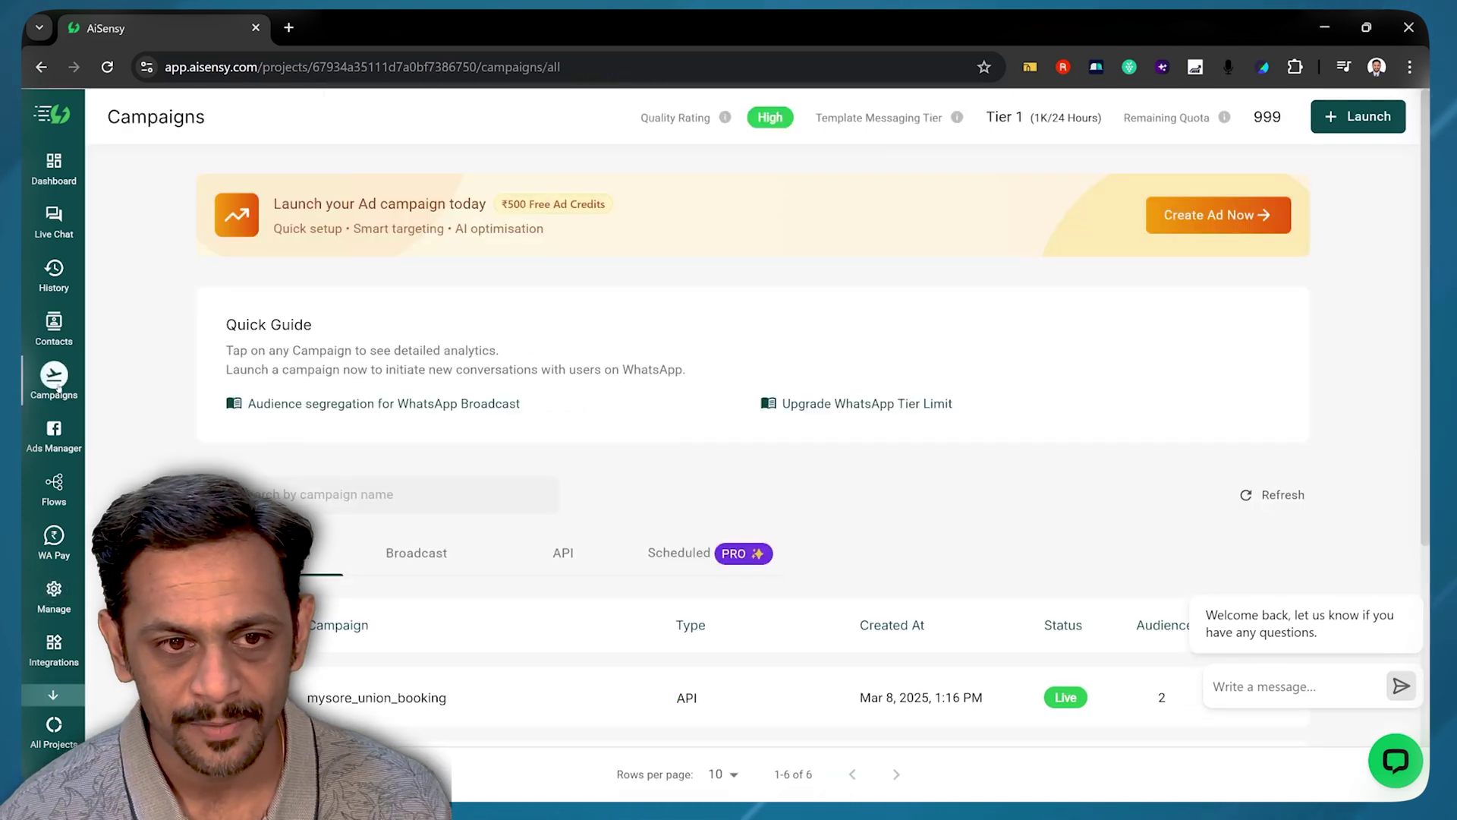
- Open the abcd_event_reminder API campaign and review its Test API Campaign sample request
scroll(752, 470, down, 4)
scroll(392, 606, down, 2)
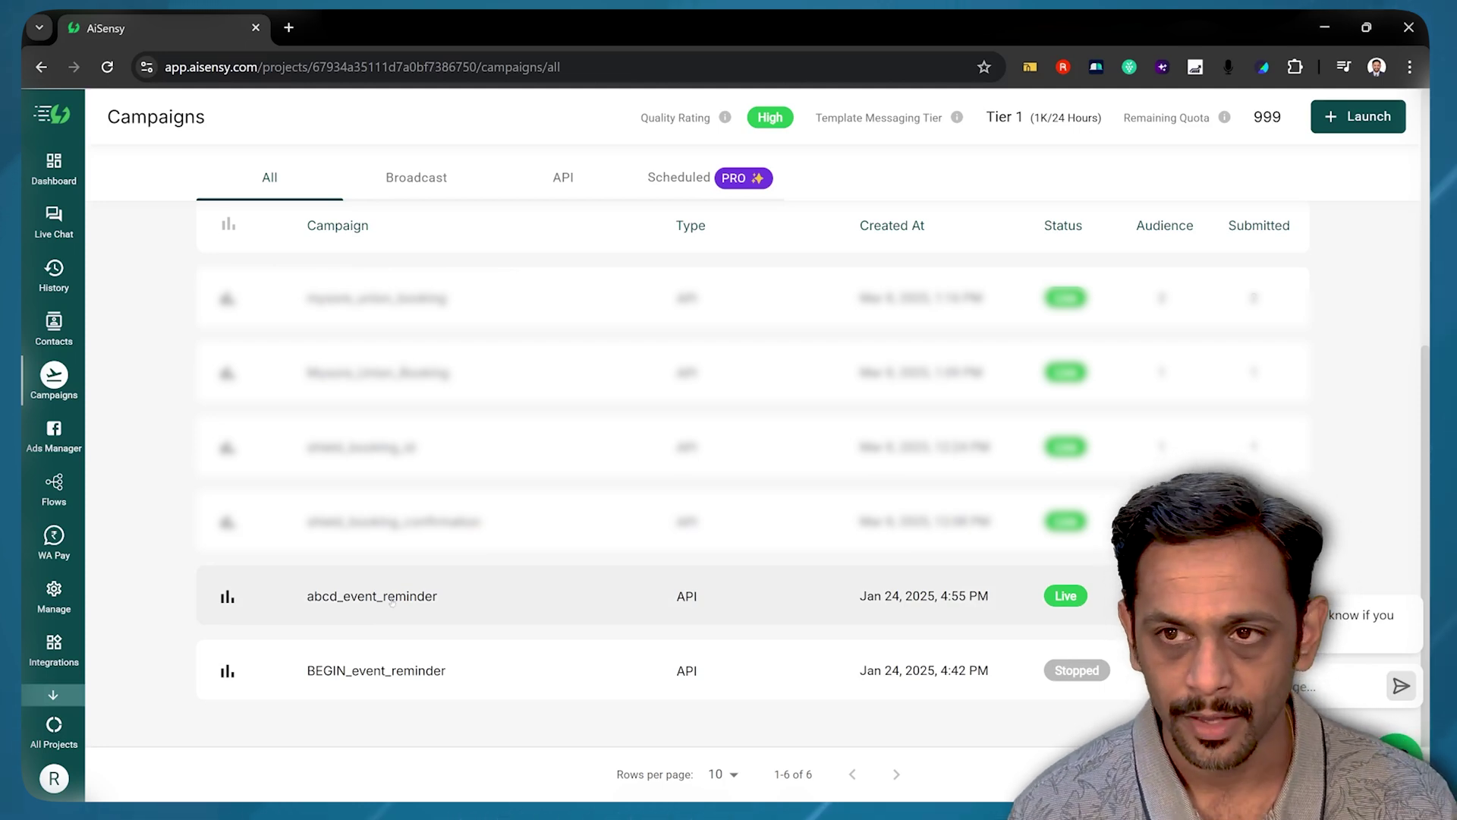
click(393, 599)
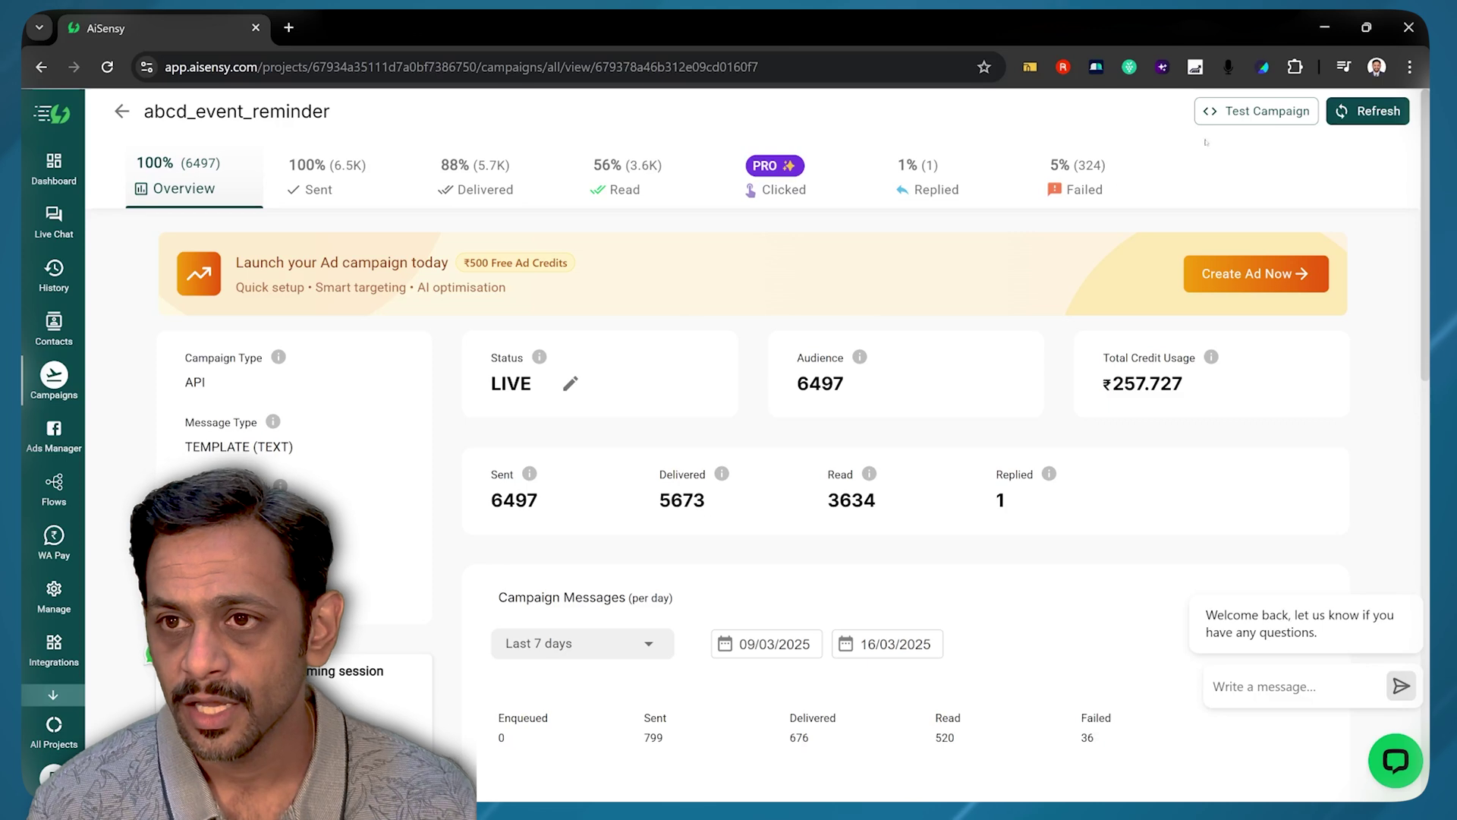
click(1248, 112)
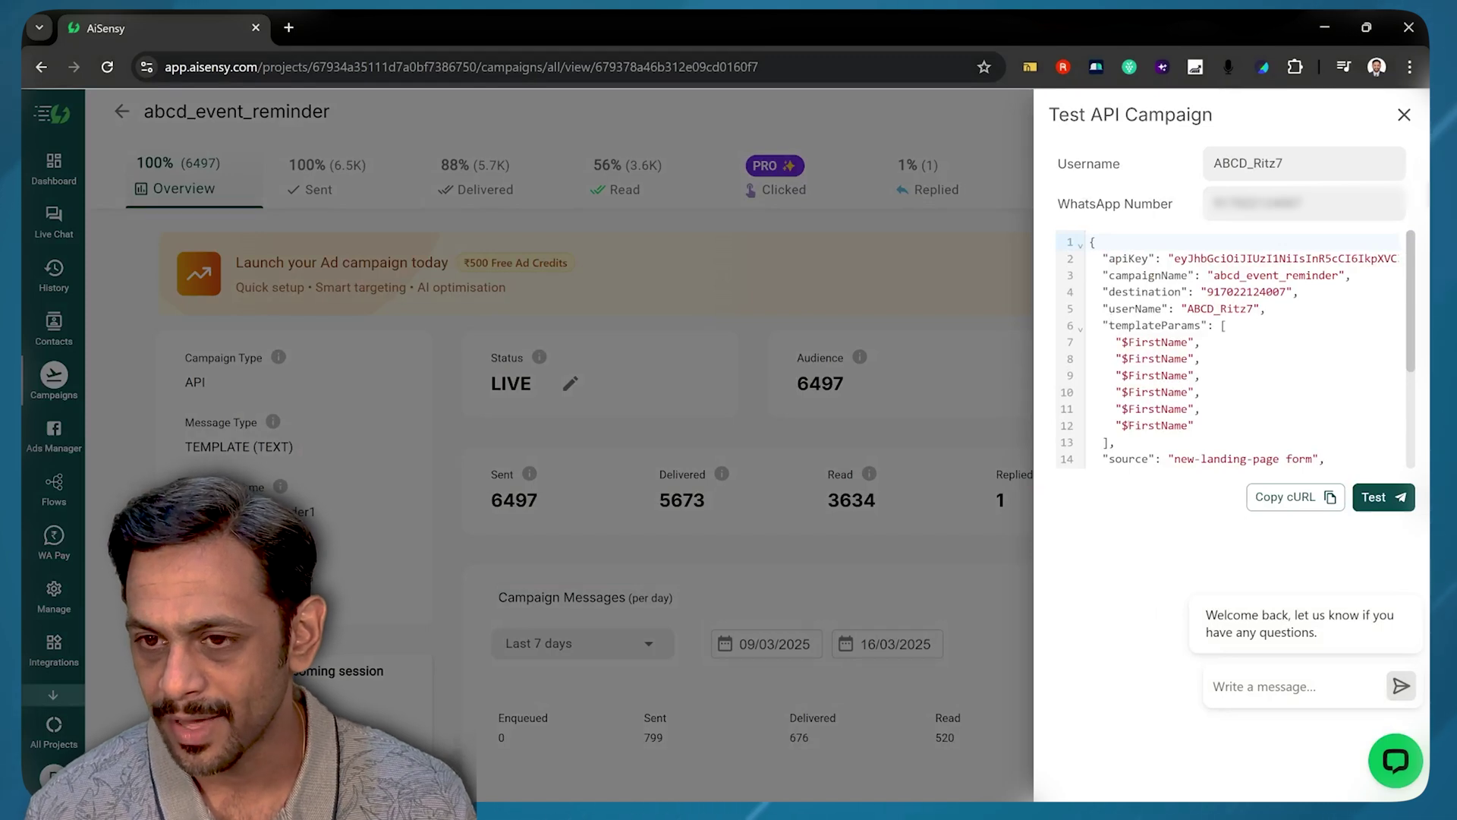
scroll(1147, 319, down, 3)
scroll(1155, 402, up, 3)
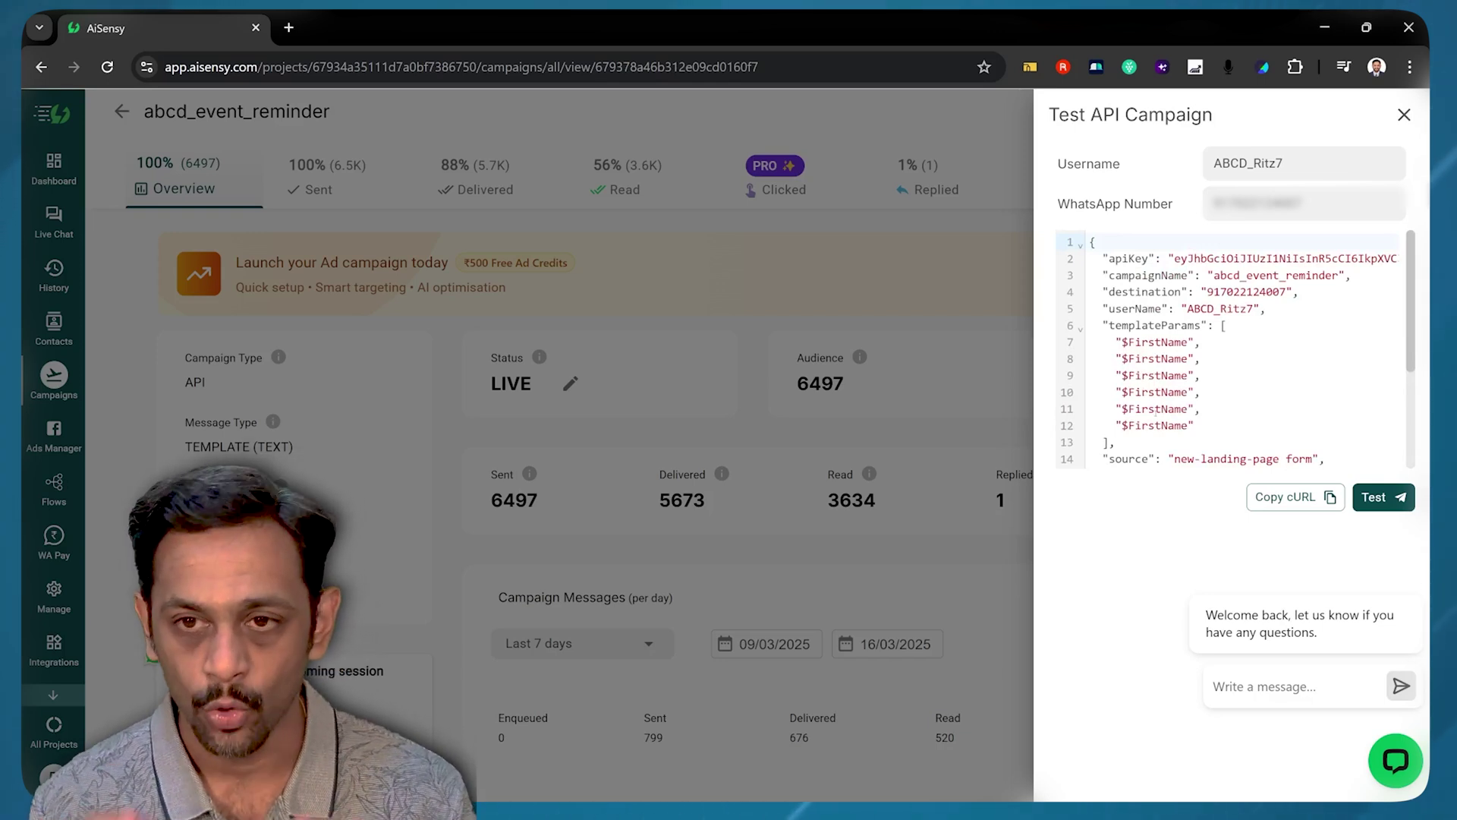
key(alt+Tab)
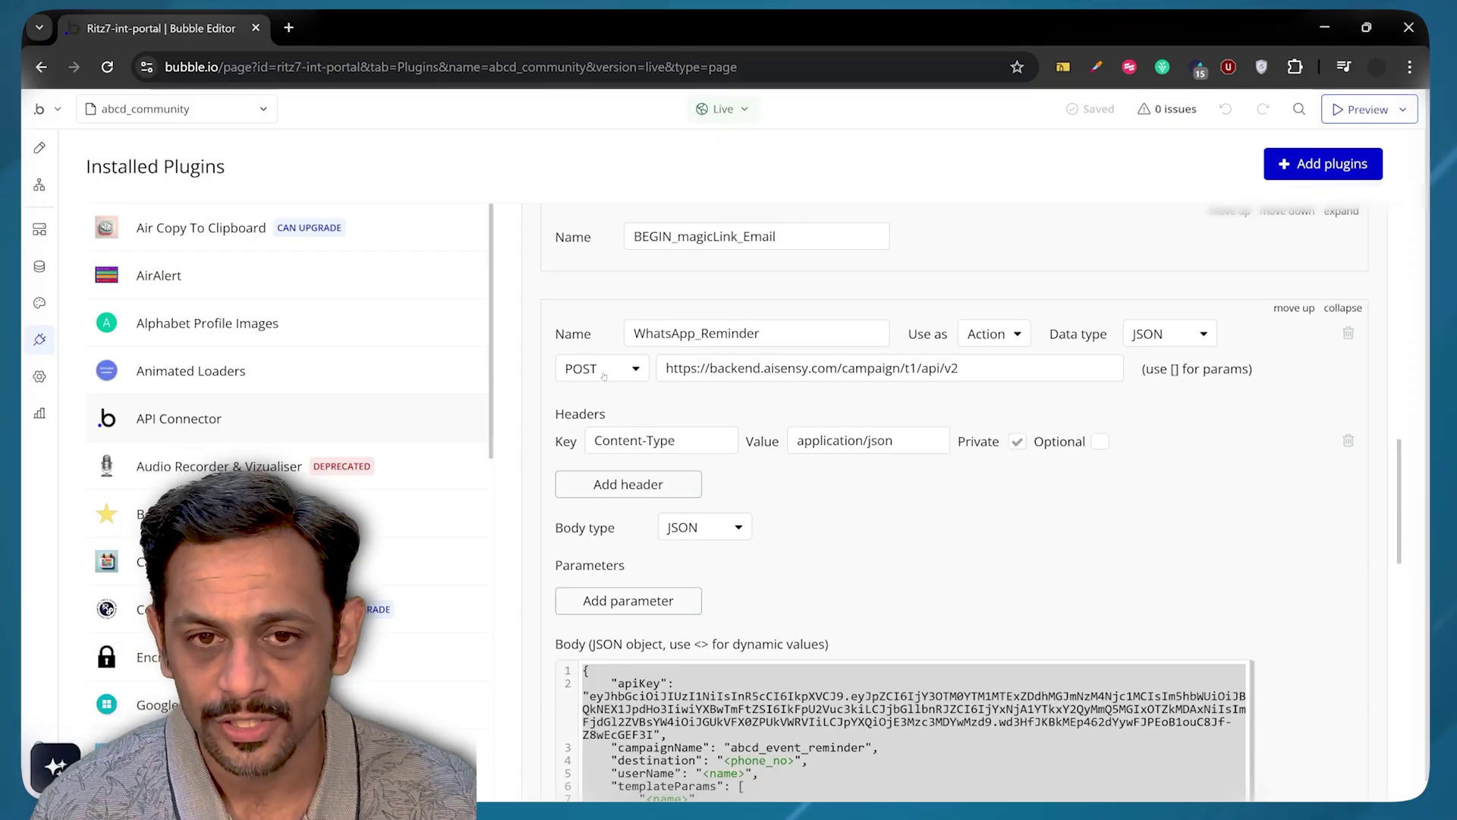
- Set the HTTP module URL to the AiSensy campaign API v2 endpoint with method POST
triple_click(813, 368)
key(ctrl+c)
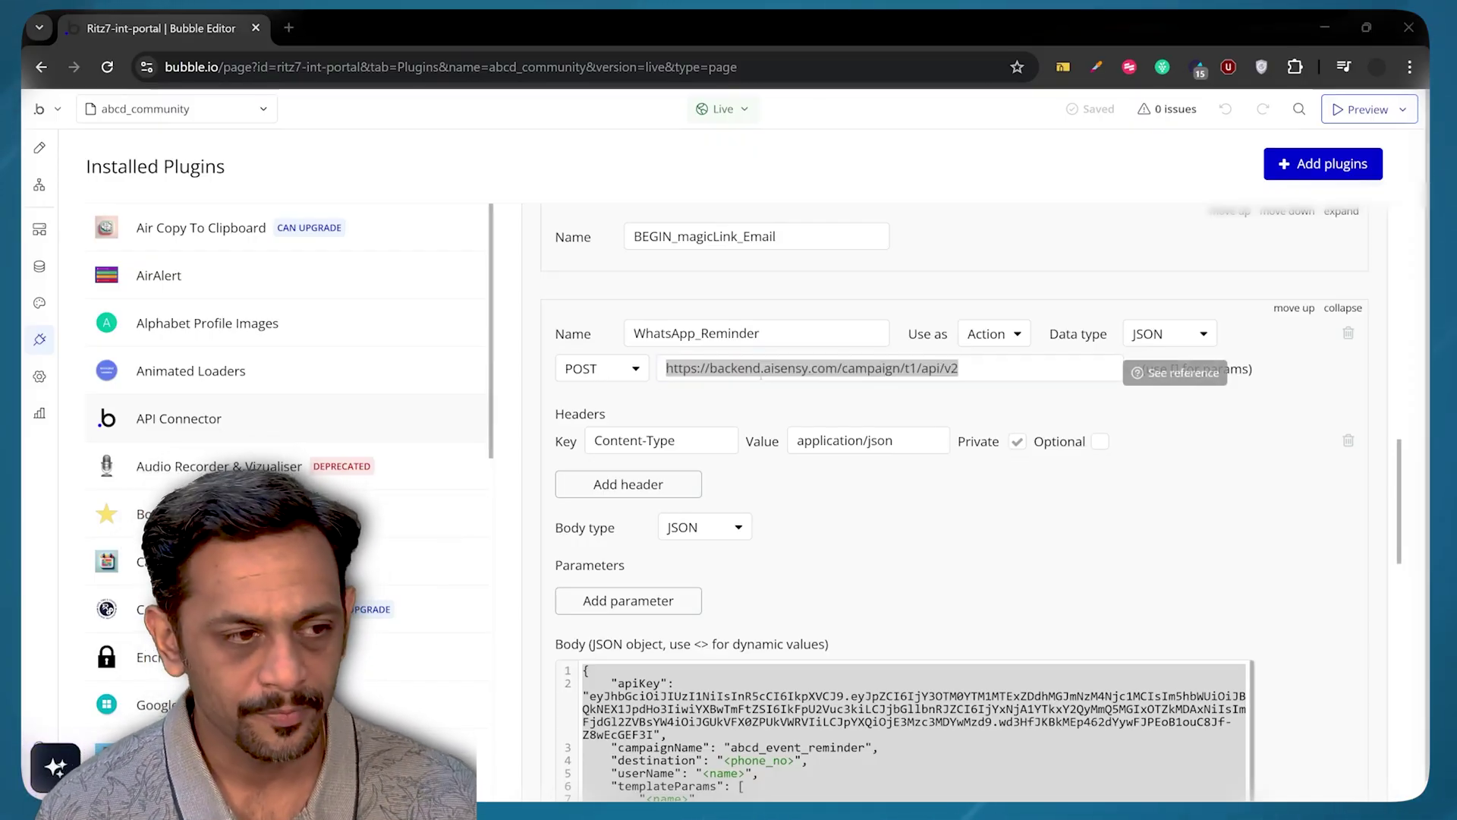
key(alt+Tab)
key(alt+Tab)
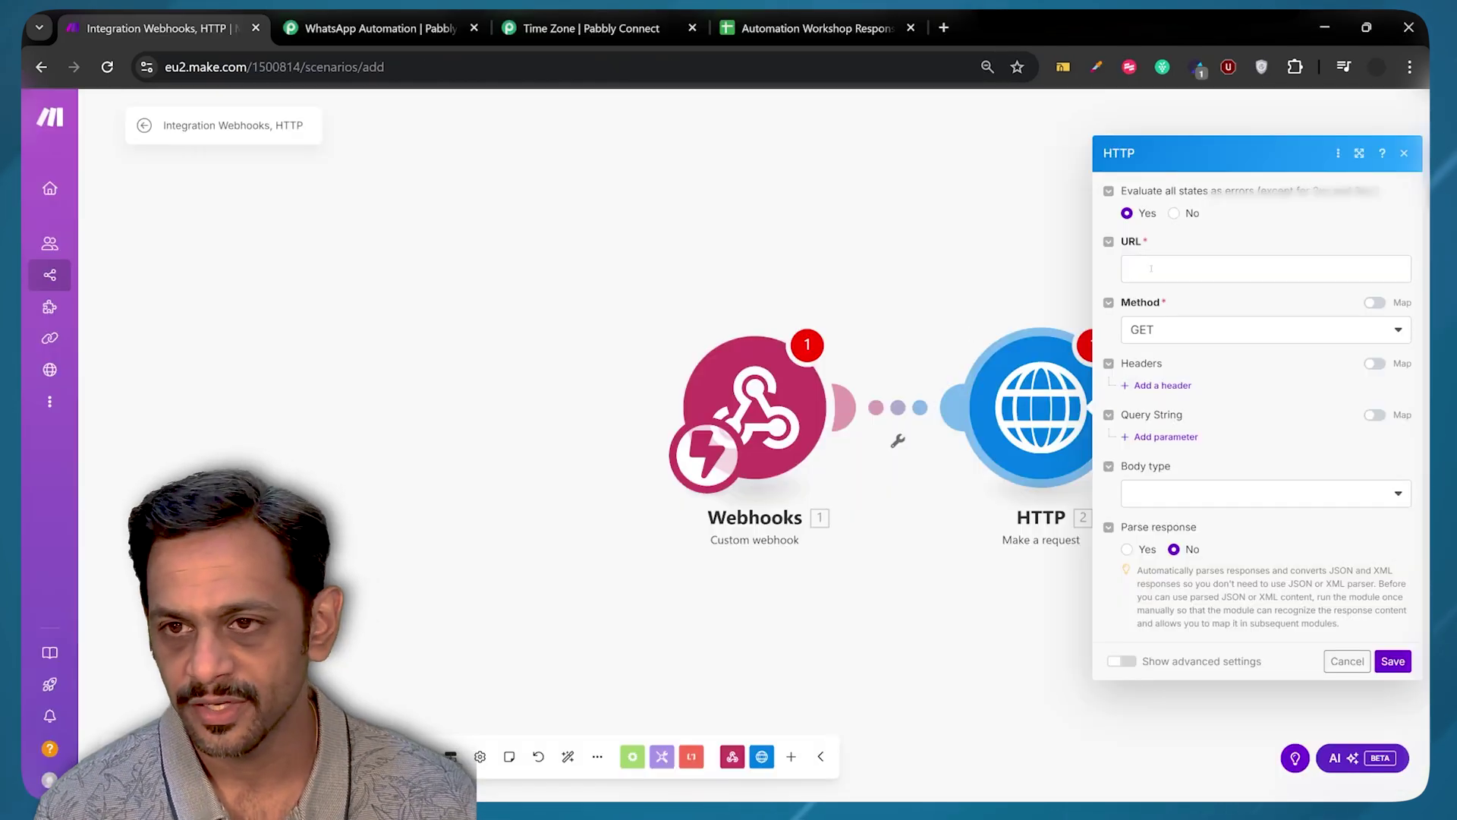
click(1266, 268)
key(ctrl+v)
click(1154, 329)
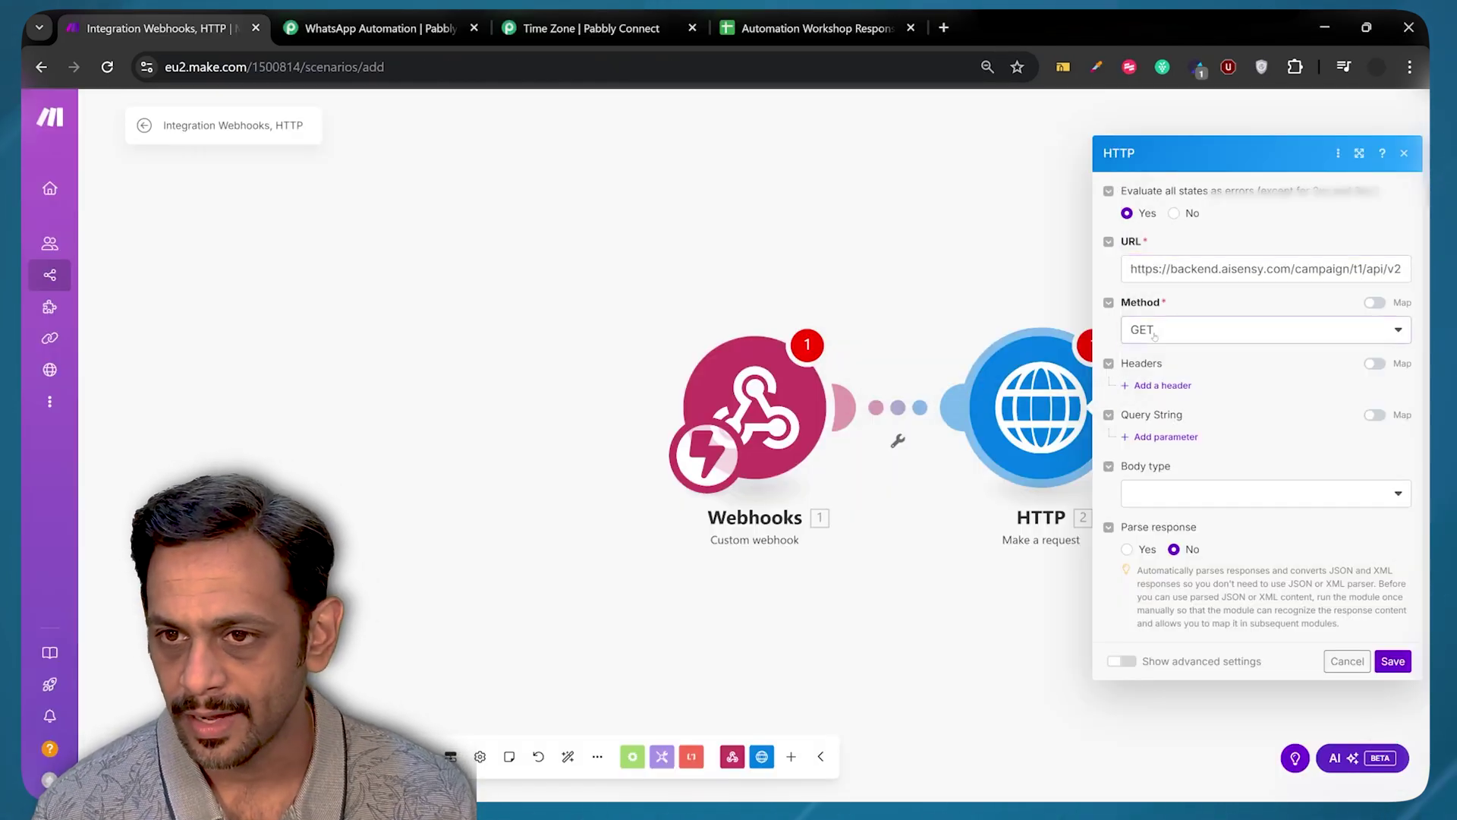
click(1158, 408)
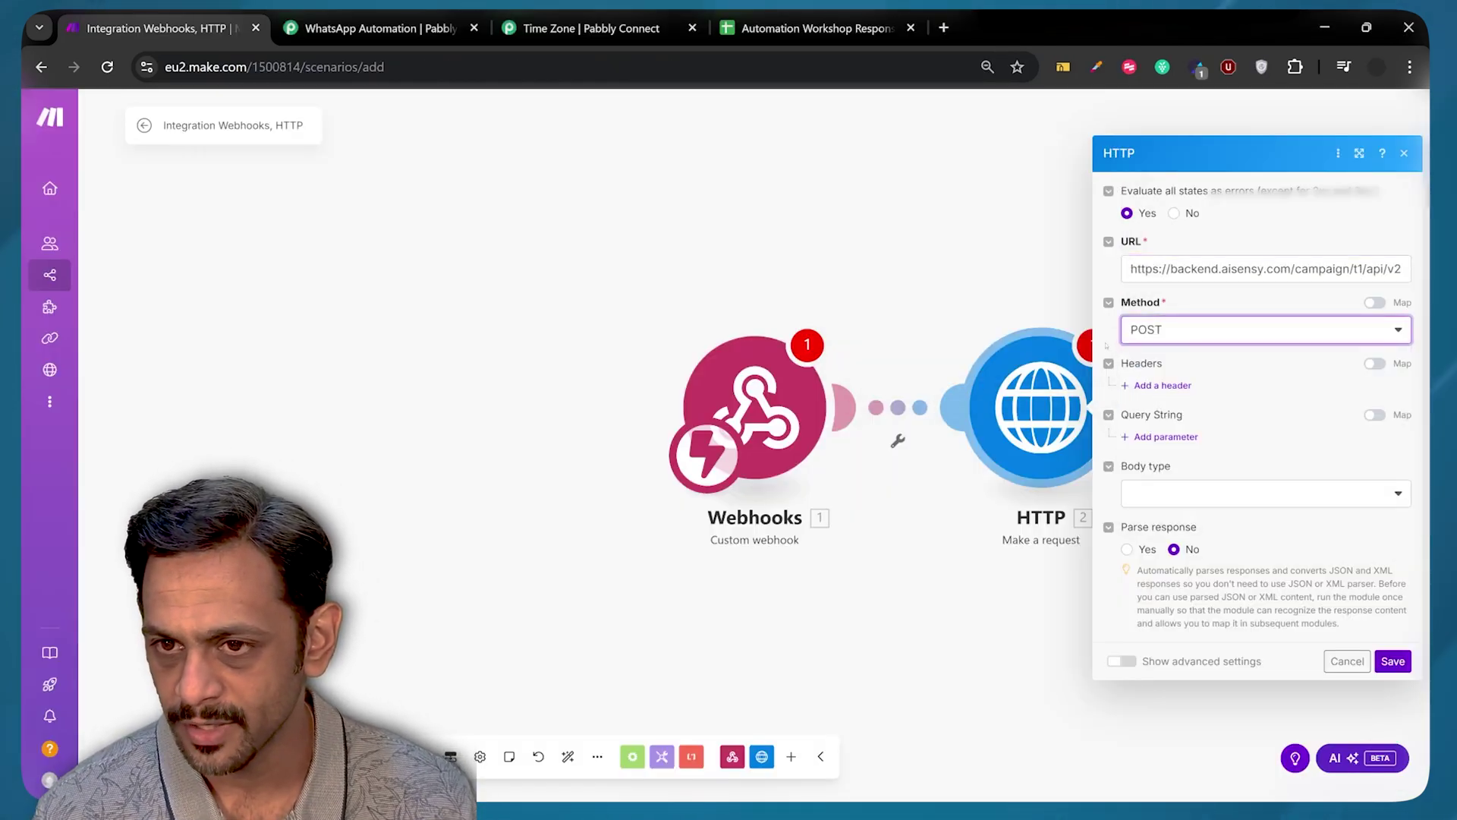
- Add a Content-Type: application/json header copied from Bubble's API settings
key(alt+Tab)
triple_click(941, 368)
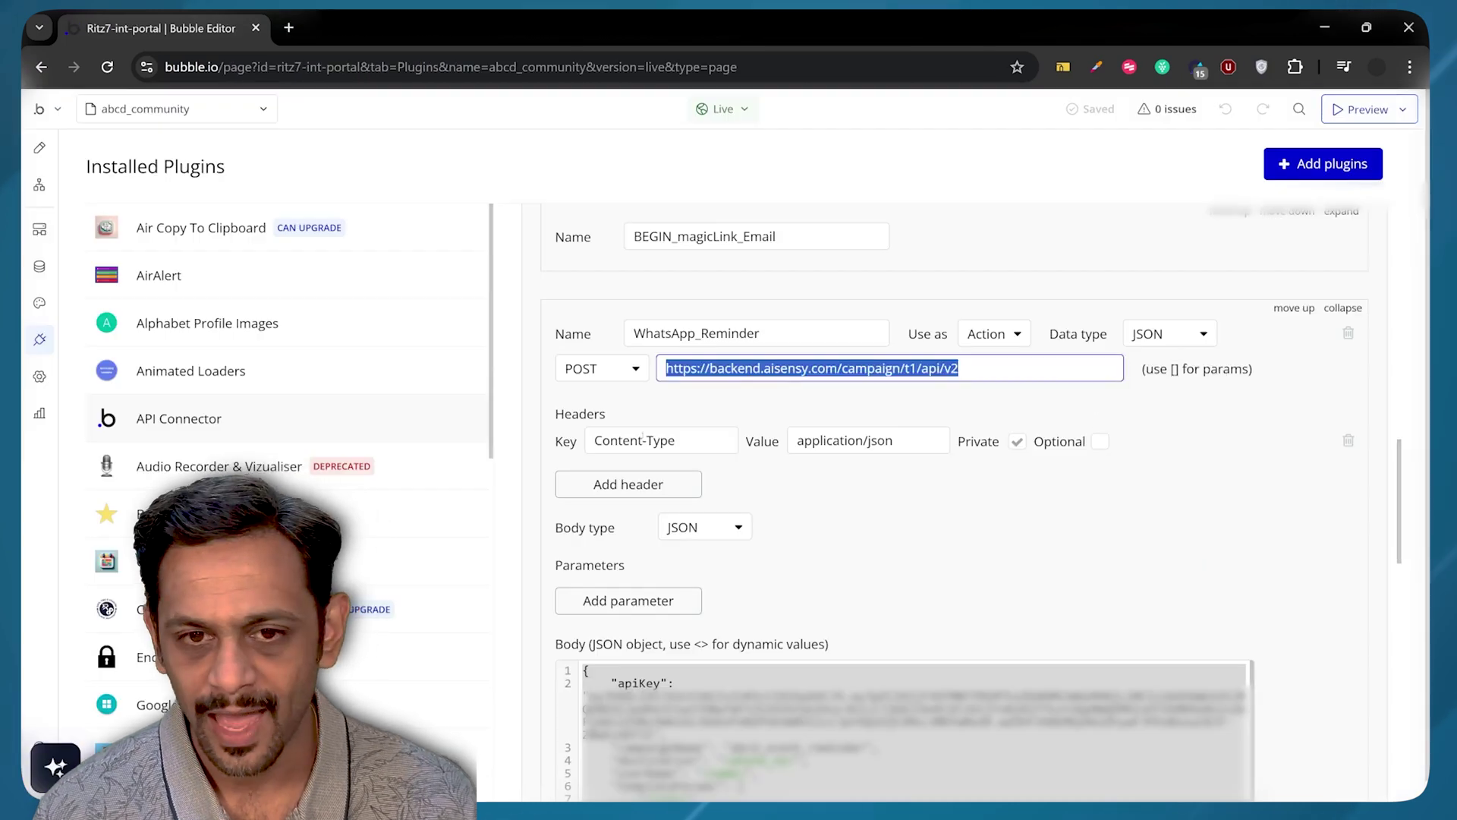
triple_click(644, 440)
key(ctrl+c)
key(alt+Tab)
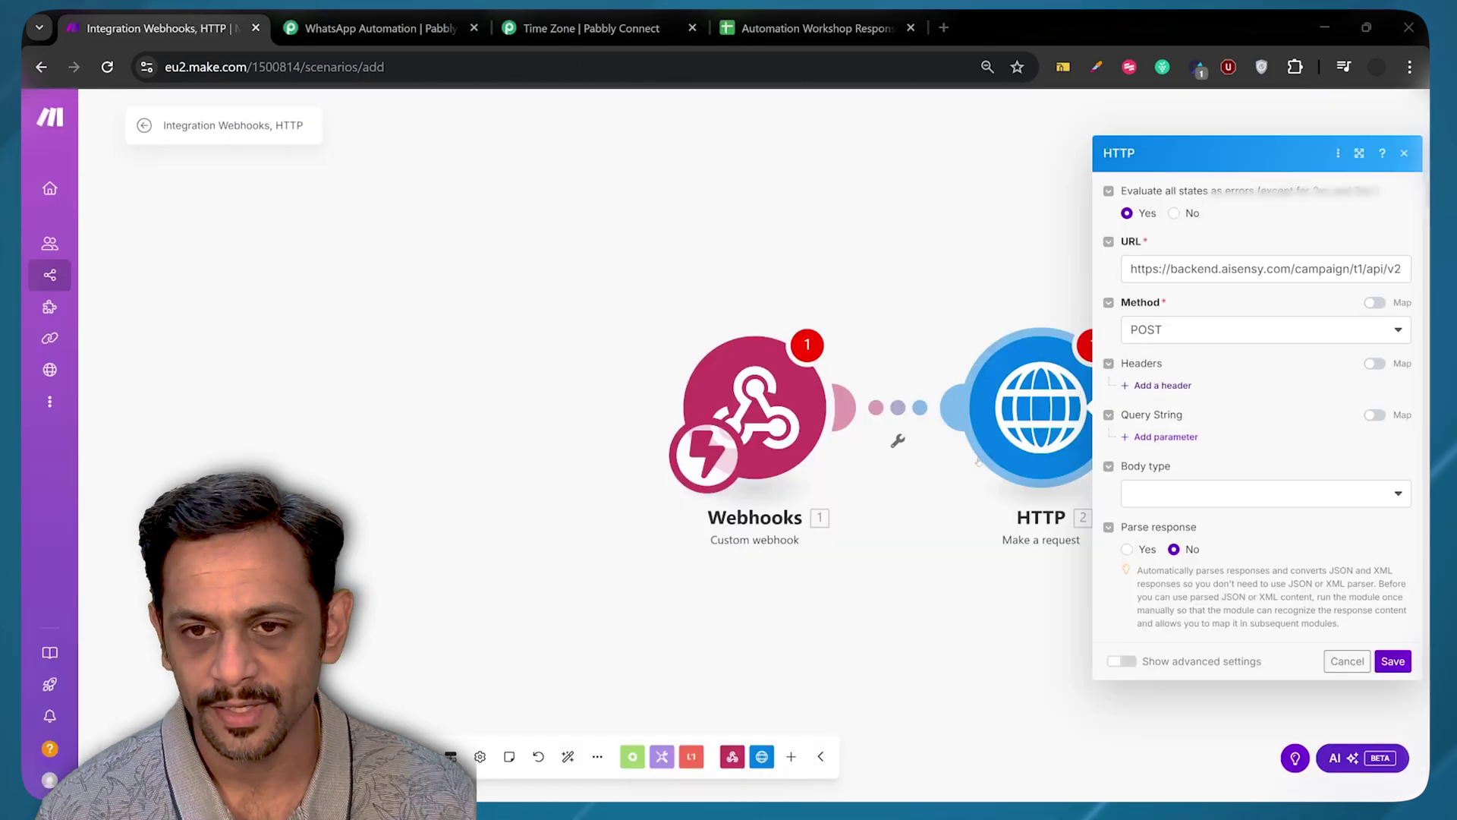
click(1177, 421)
key(ctrl+v)
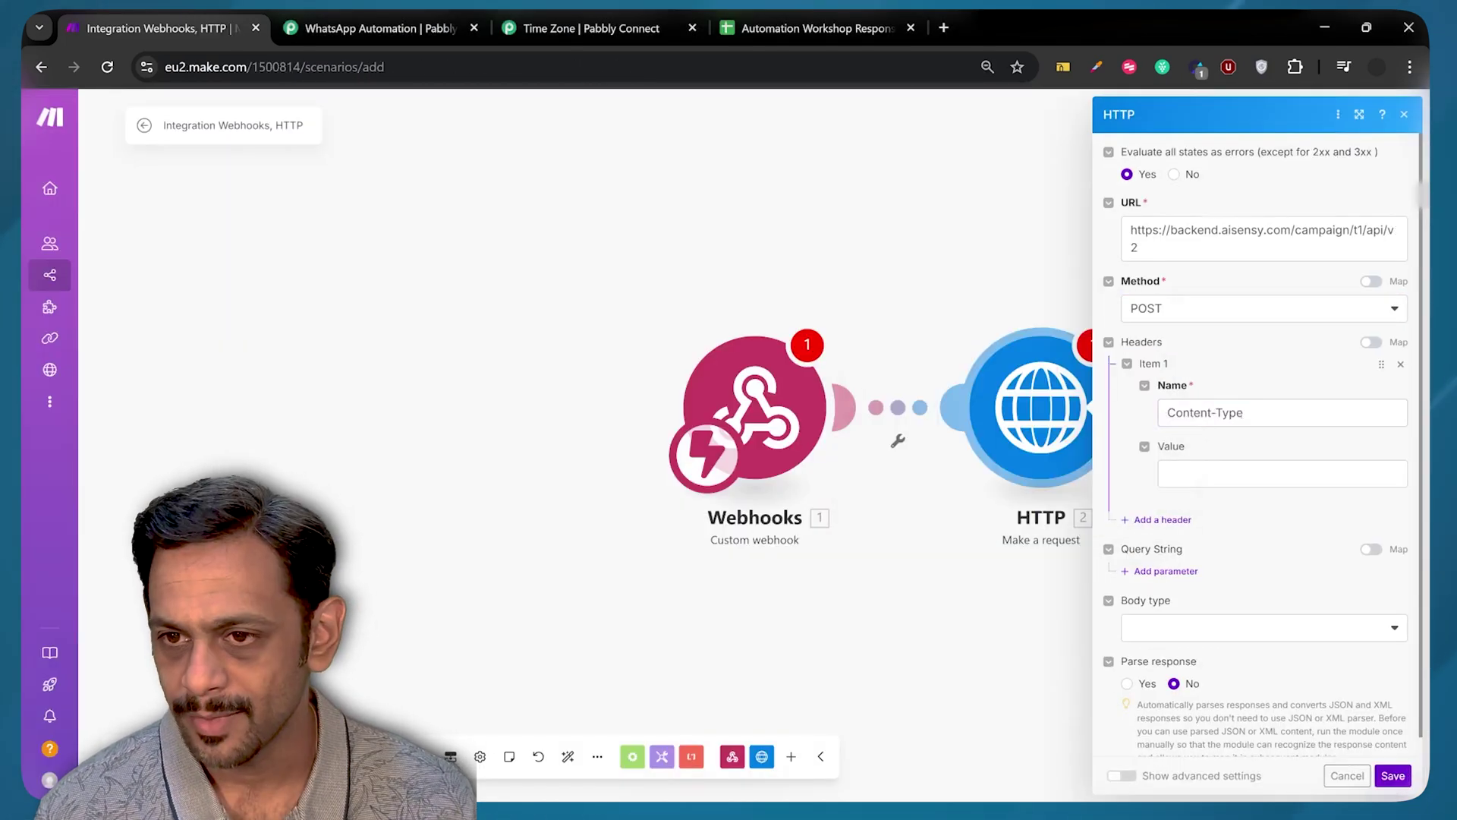
key(alt+Tab)
double_click(857, 441)
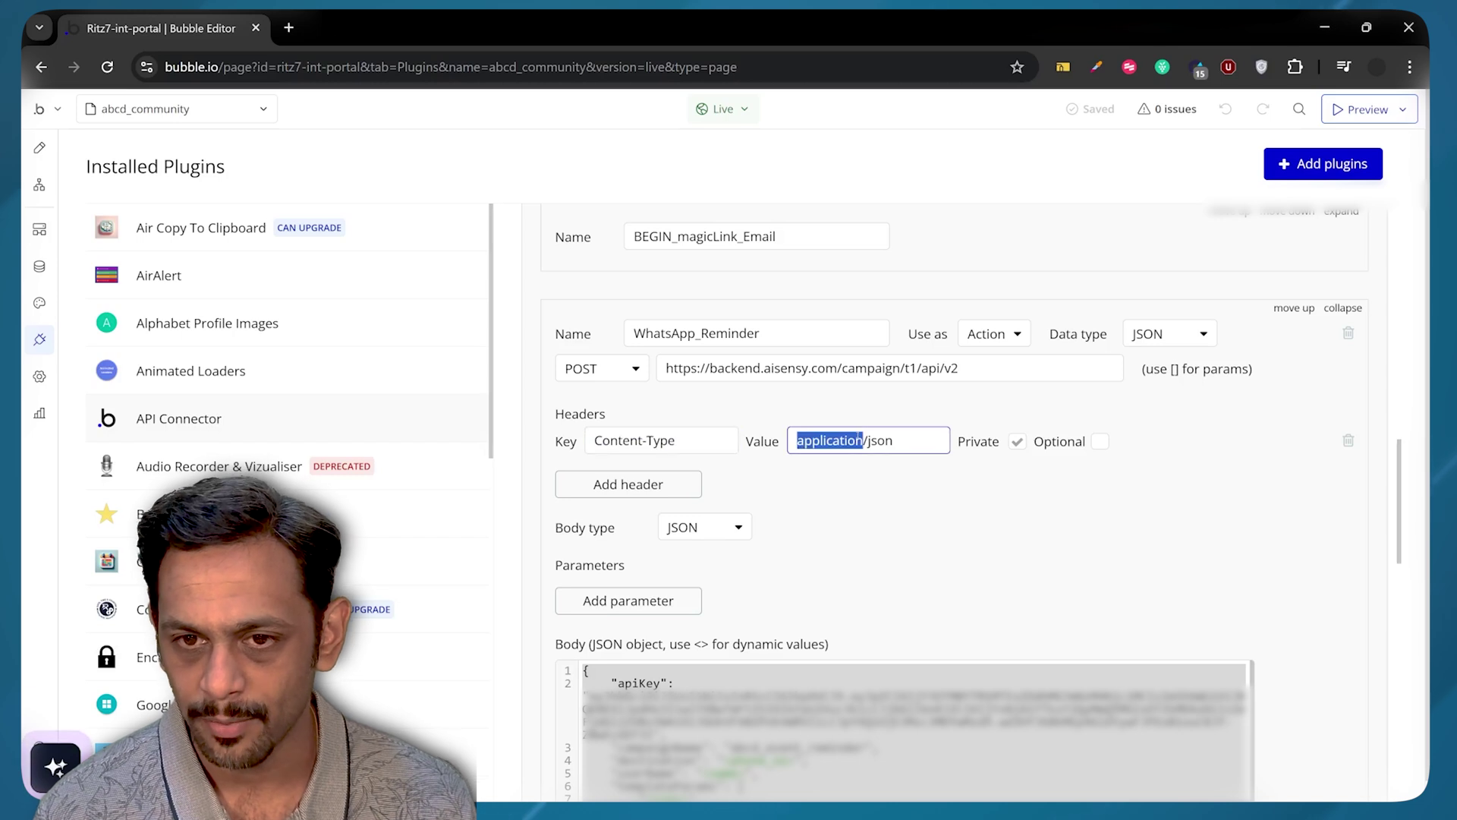
triple_click(857, 441)
key(ctrl+c)
key(alt+Tab)
click(1199, 474)
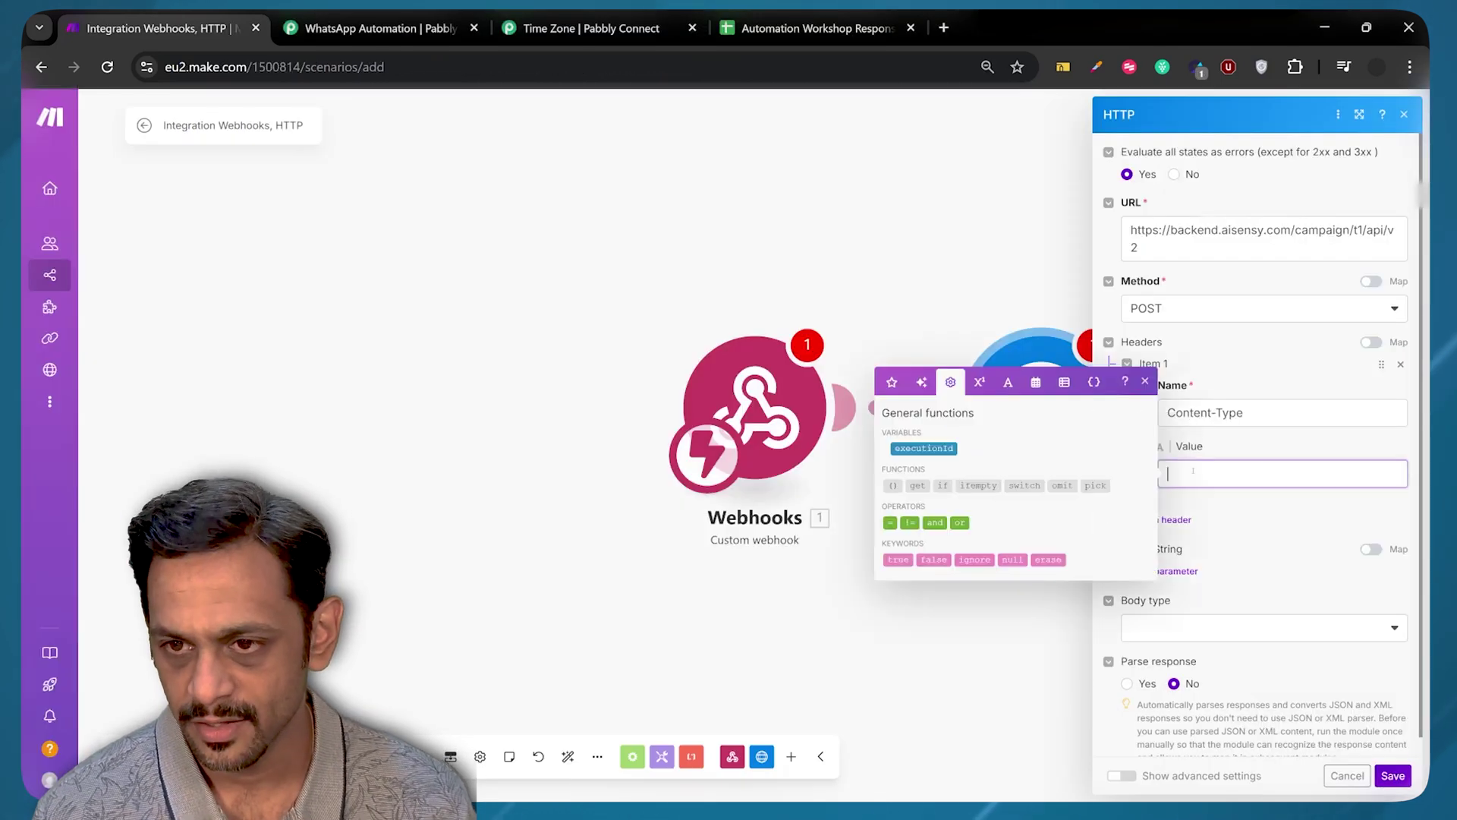
key(ctrl+v)
click(818, 481)
- Copy the full JSON body from Bubble's WhatsApp_Reminder call
key(alt+Tab)
scroll(671, 363, down, 1)
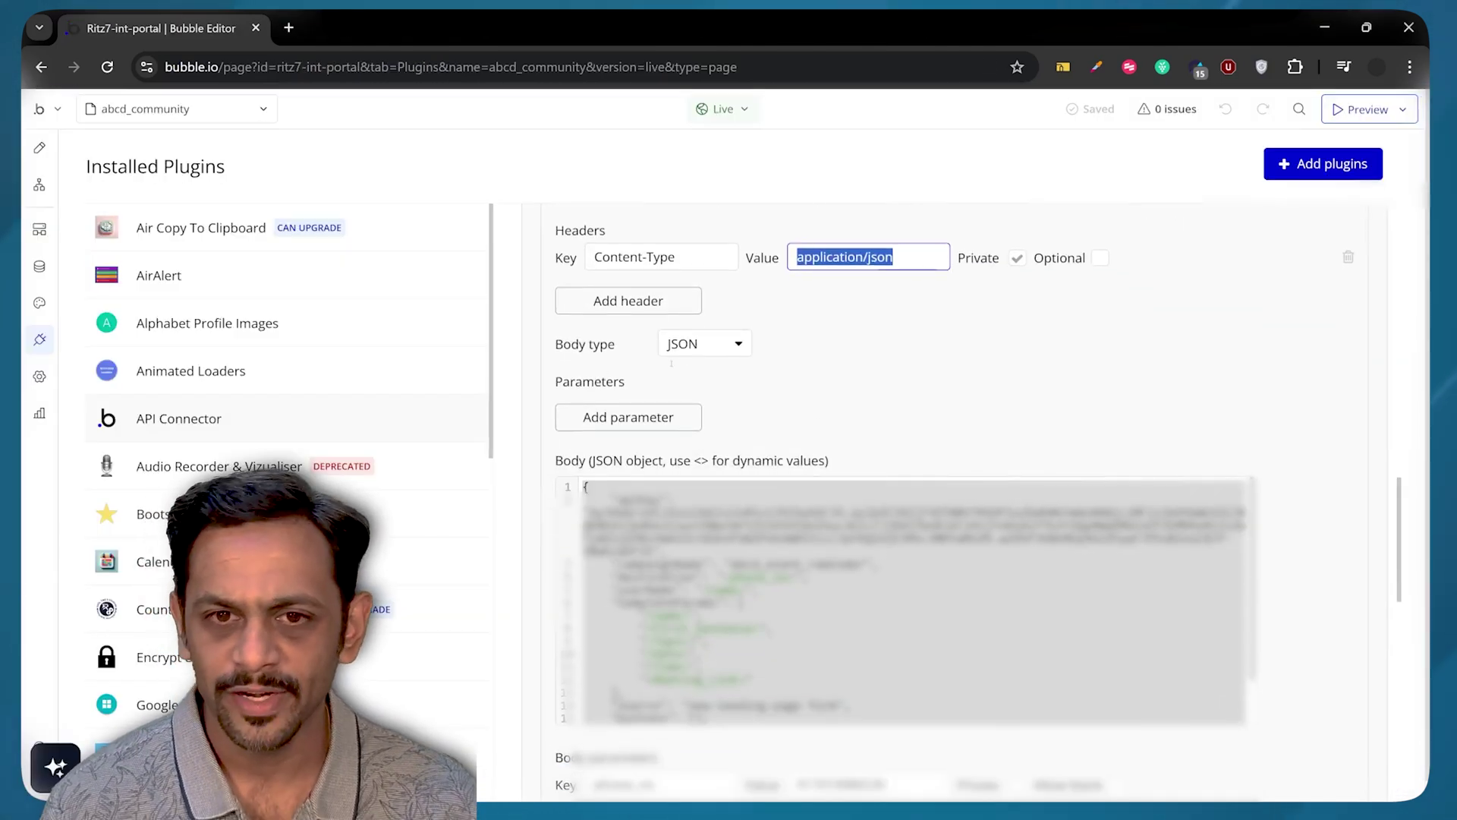
click(911, 528)
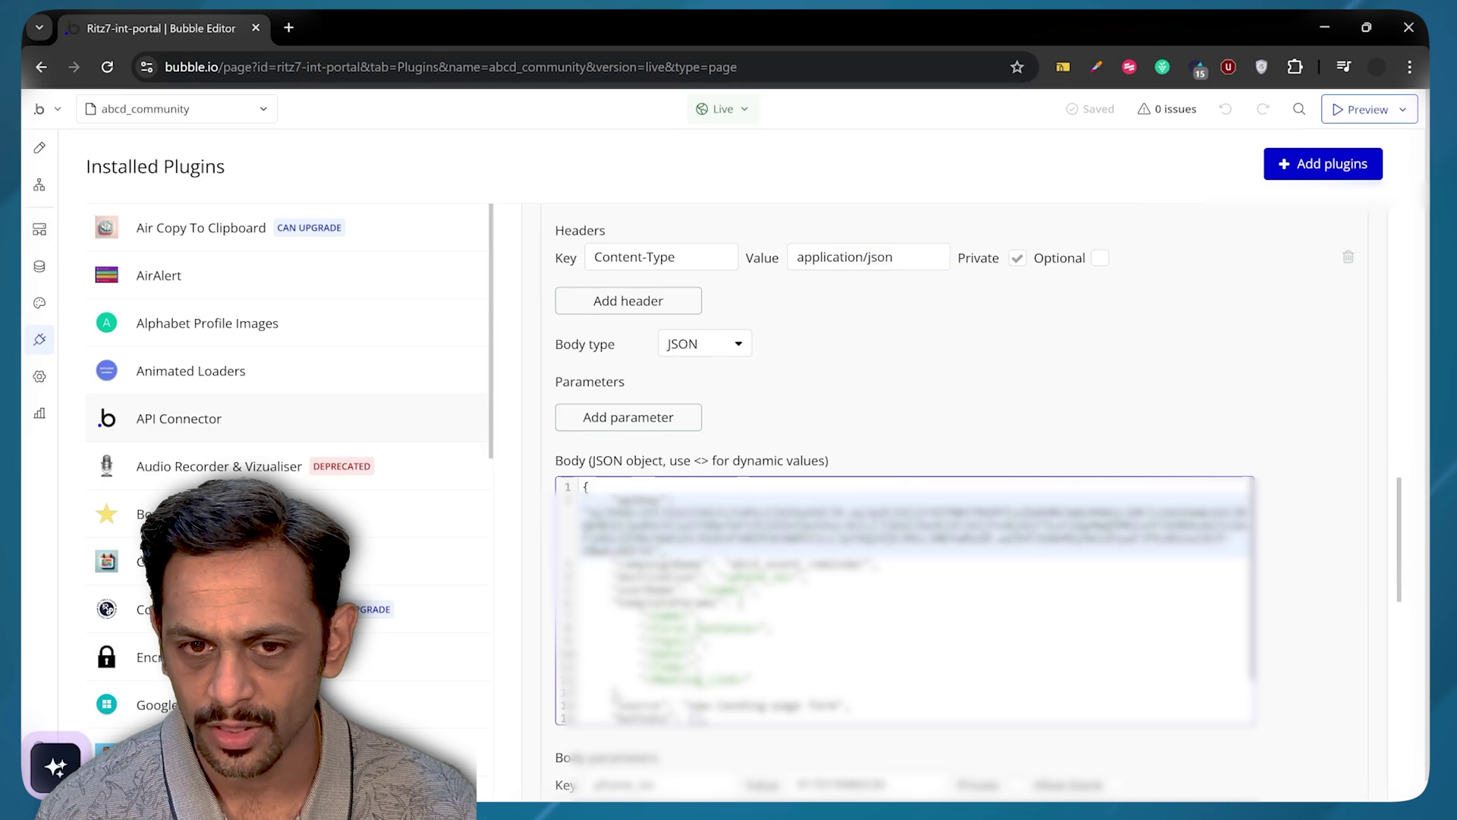
key(ctrl+a)
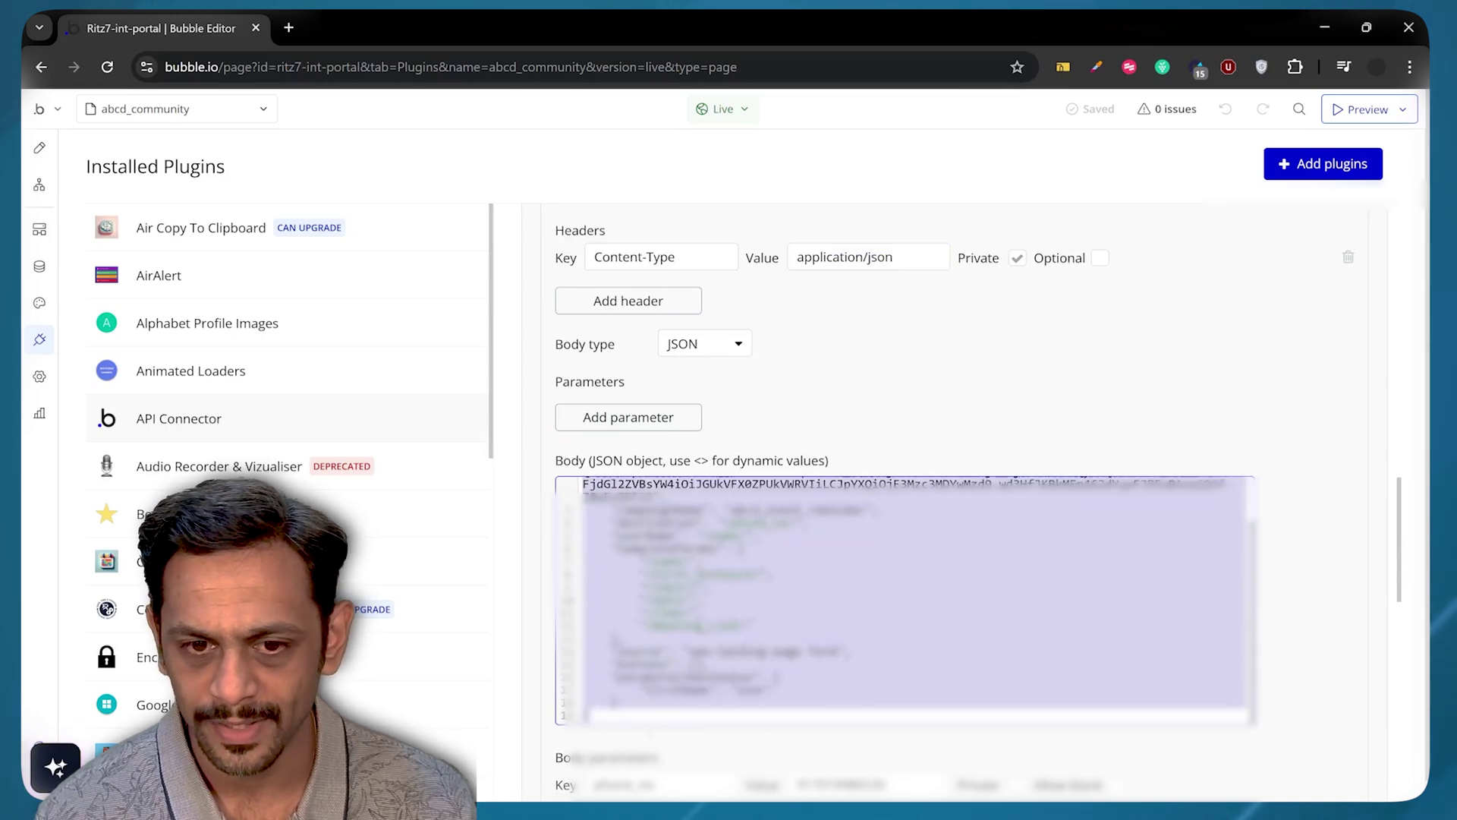
key(alt+Tab)
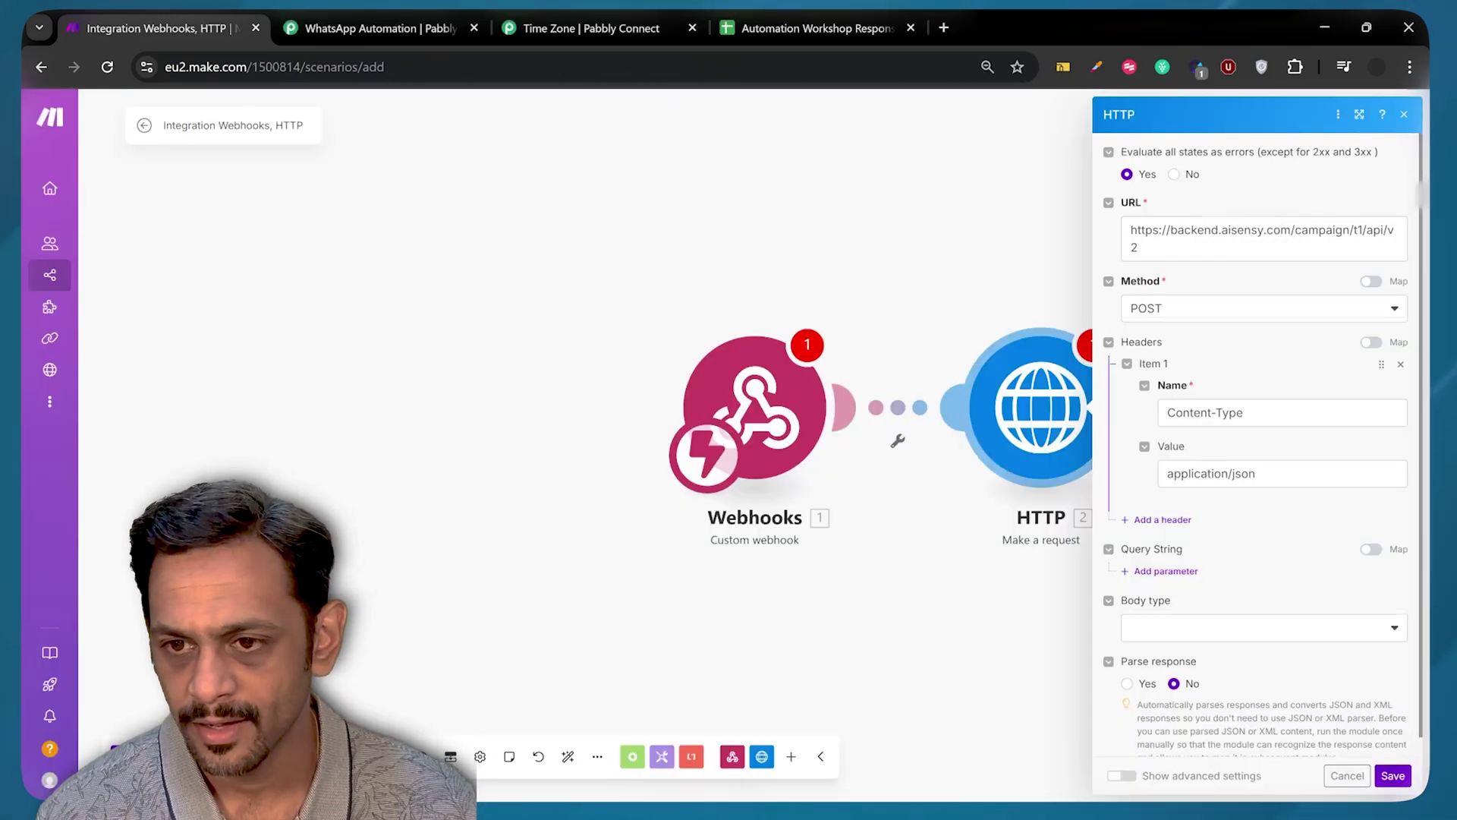
- Set the body type to Raw with JSON content type and paste the campaign payload
scroll(1160, 618, down, 1)
click(1159, 616)
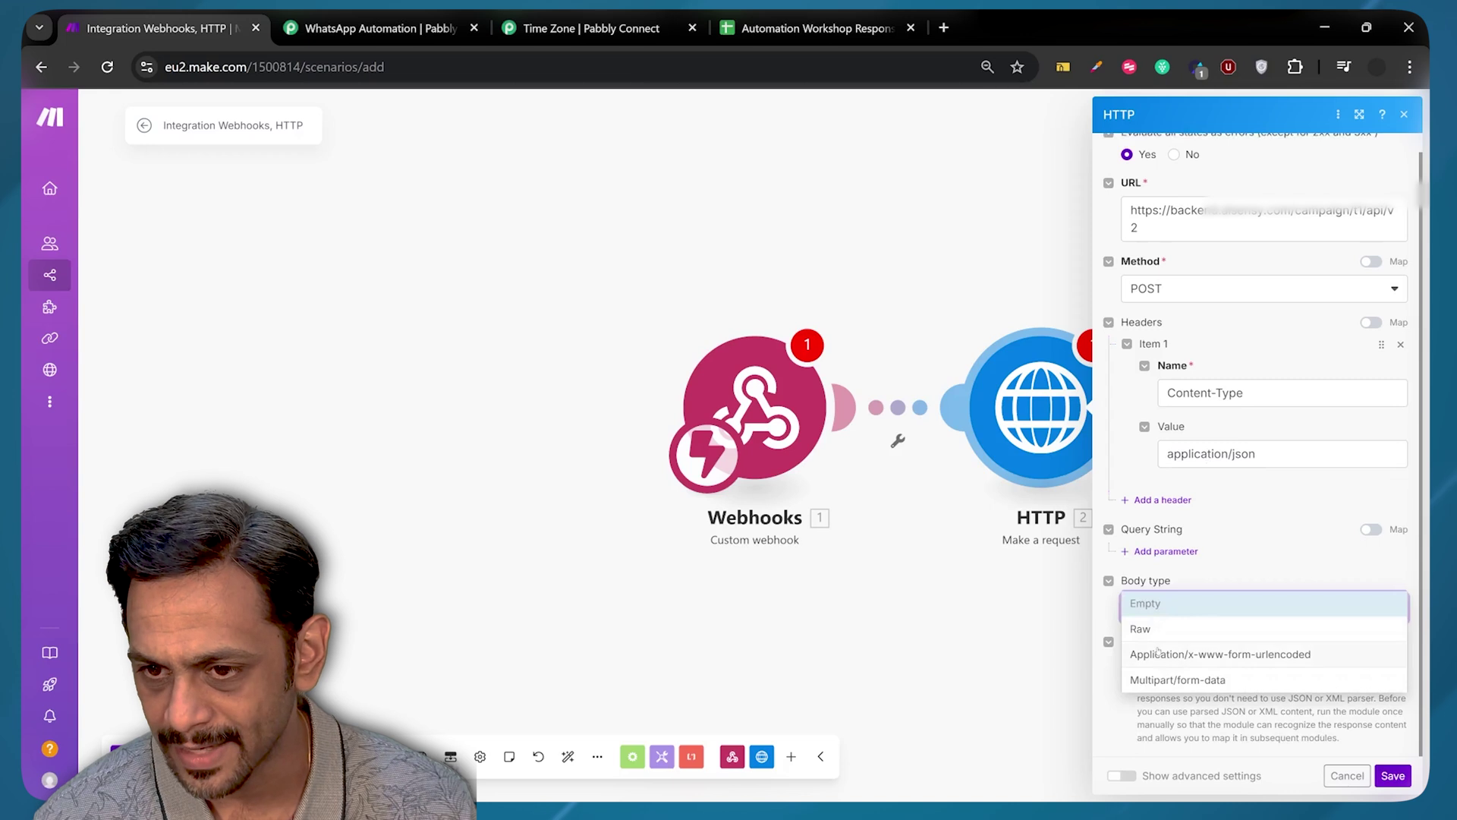
click(1141, 629)
scroll(1154, 577, down, 2)
click(1155, 527)
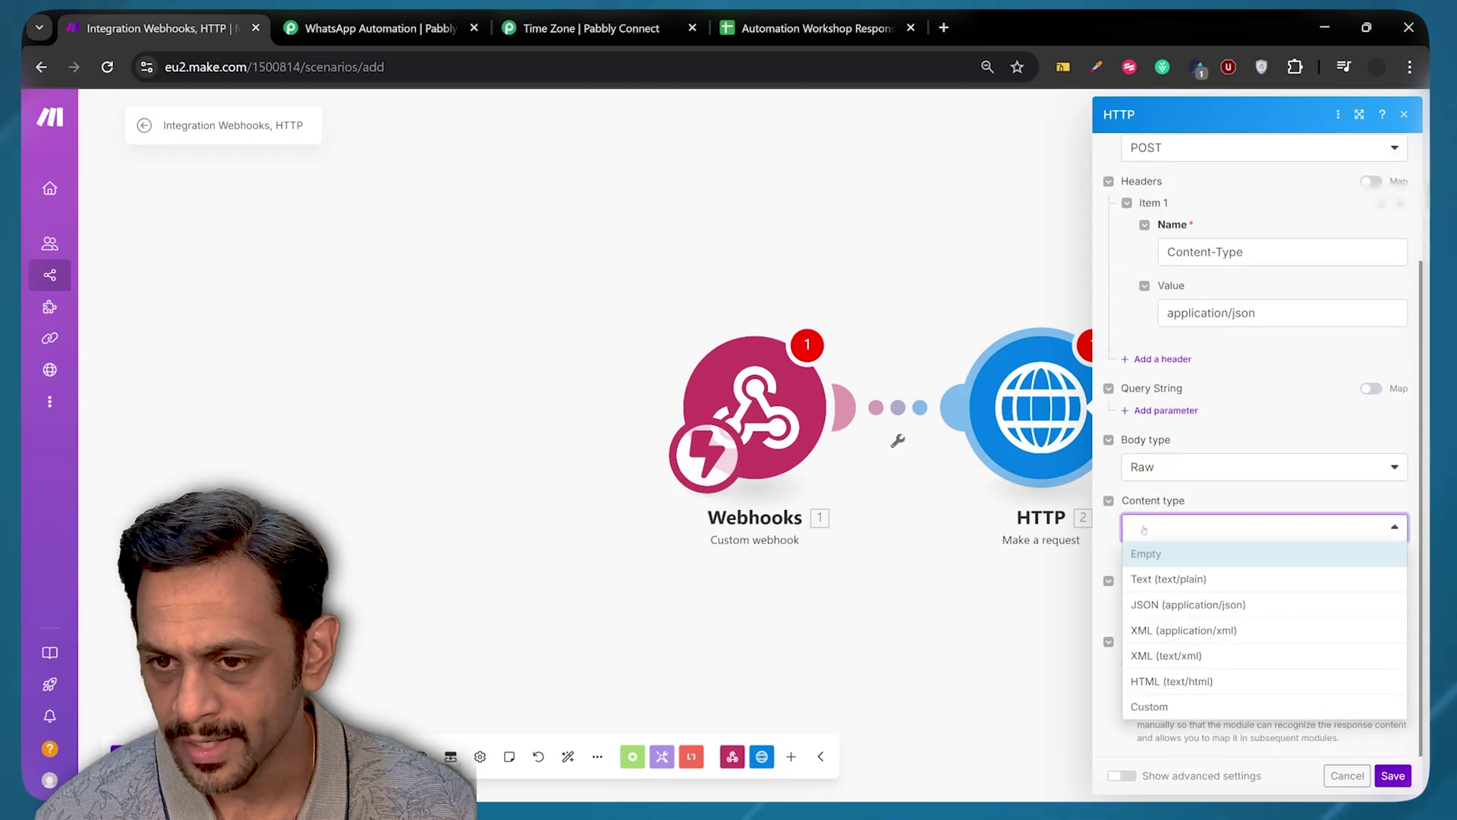
click(1156, 605)
click(1154, 603)
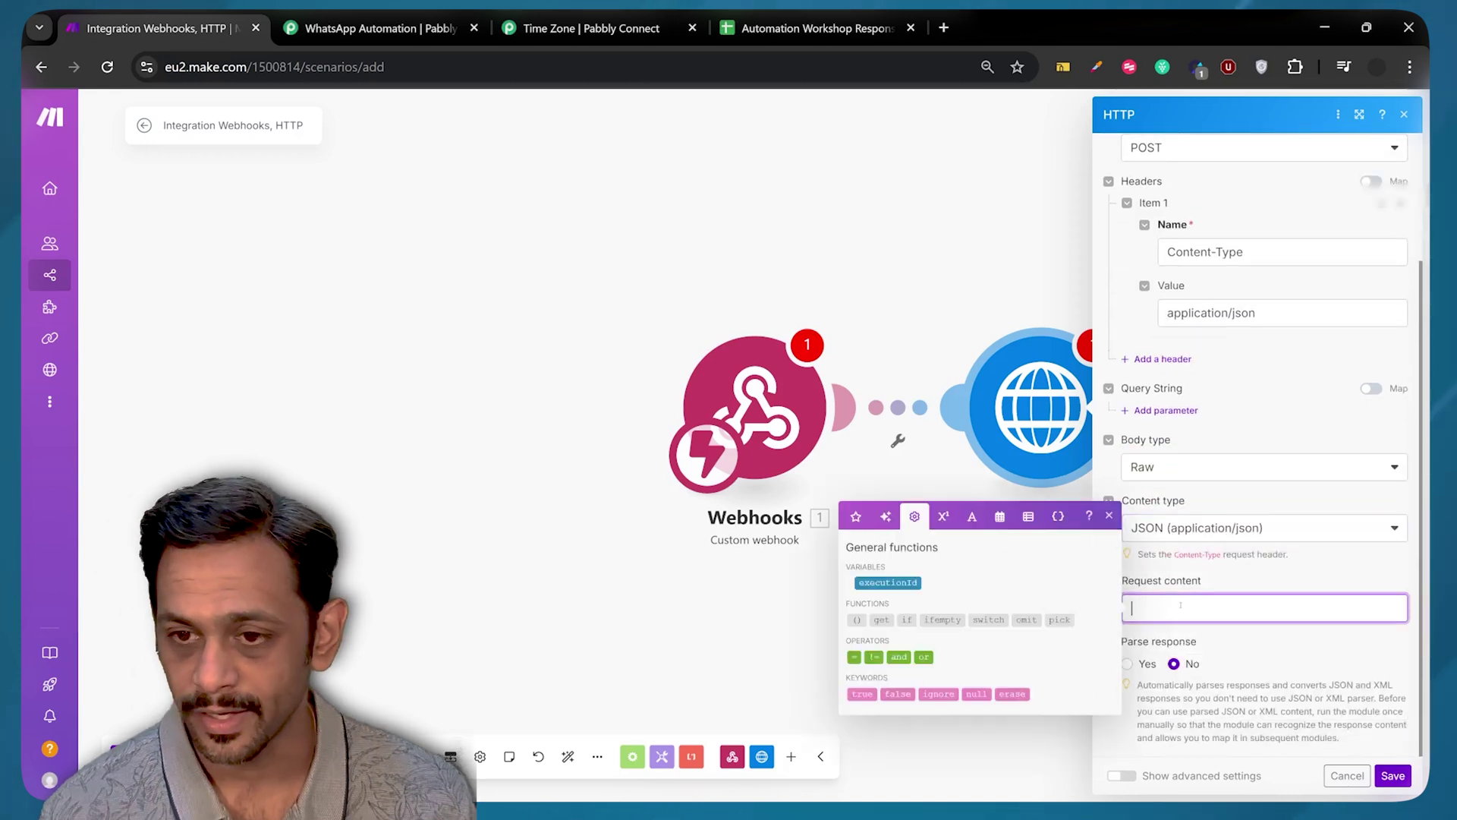
key(ctrl+v)
scroll(1260, 592, up, 5)
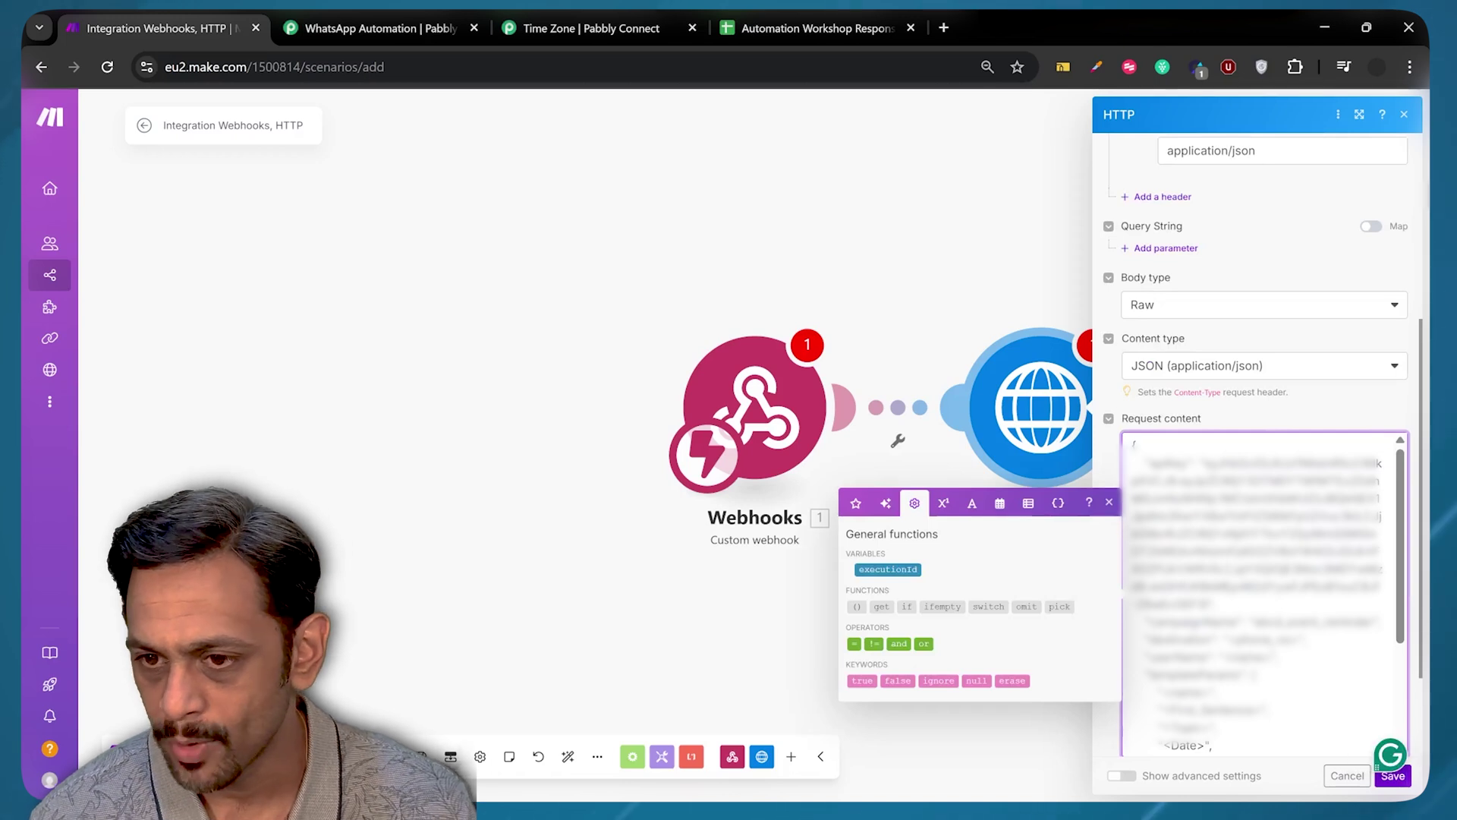
scroll(1260, 592, down, 2)
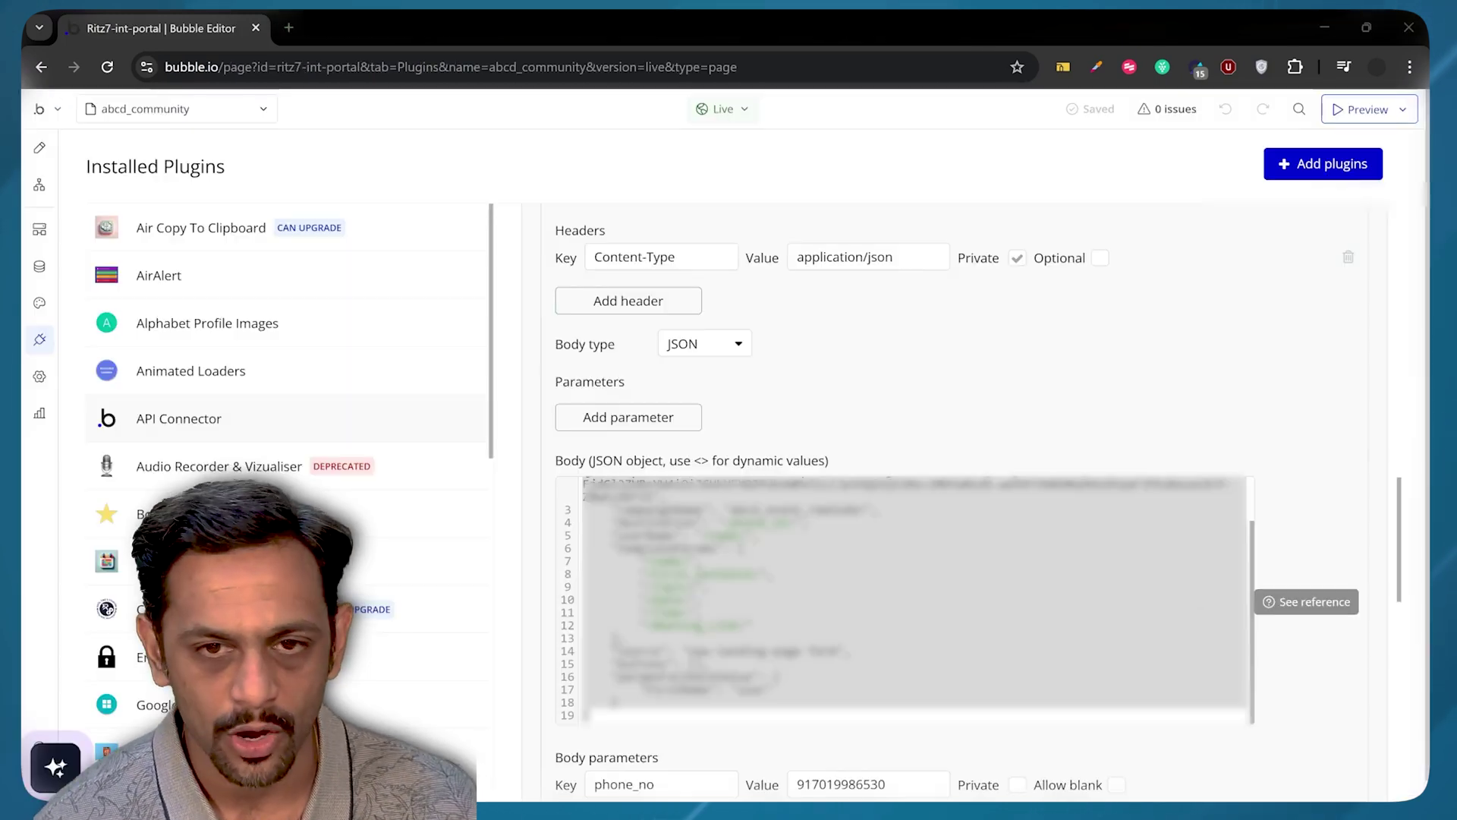
- Close the Test API Campaign panel in AiSensy
key(ctrl+a)
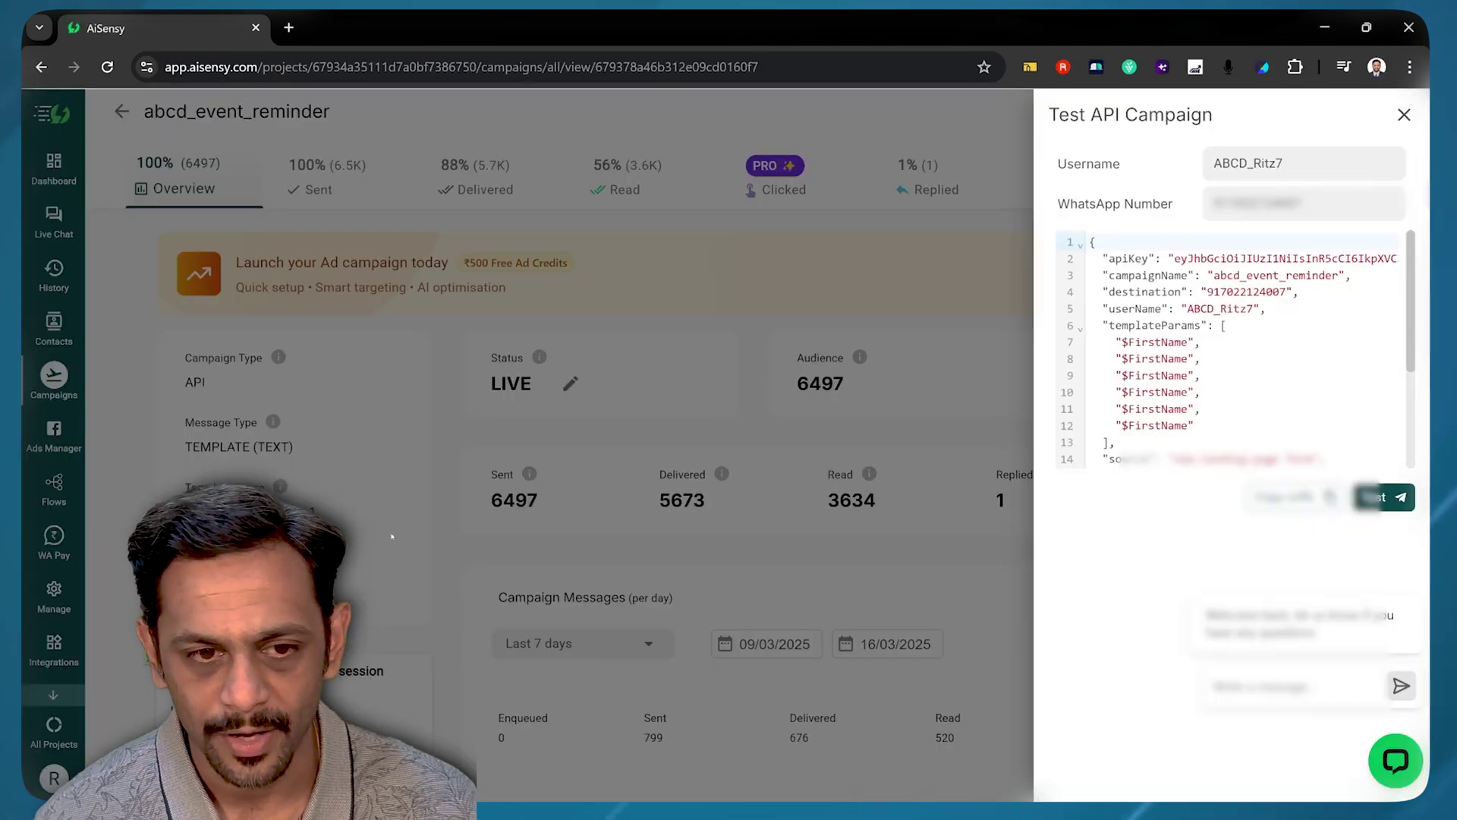
click(392, 537)
scroll(236, 439, down, 4)
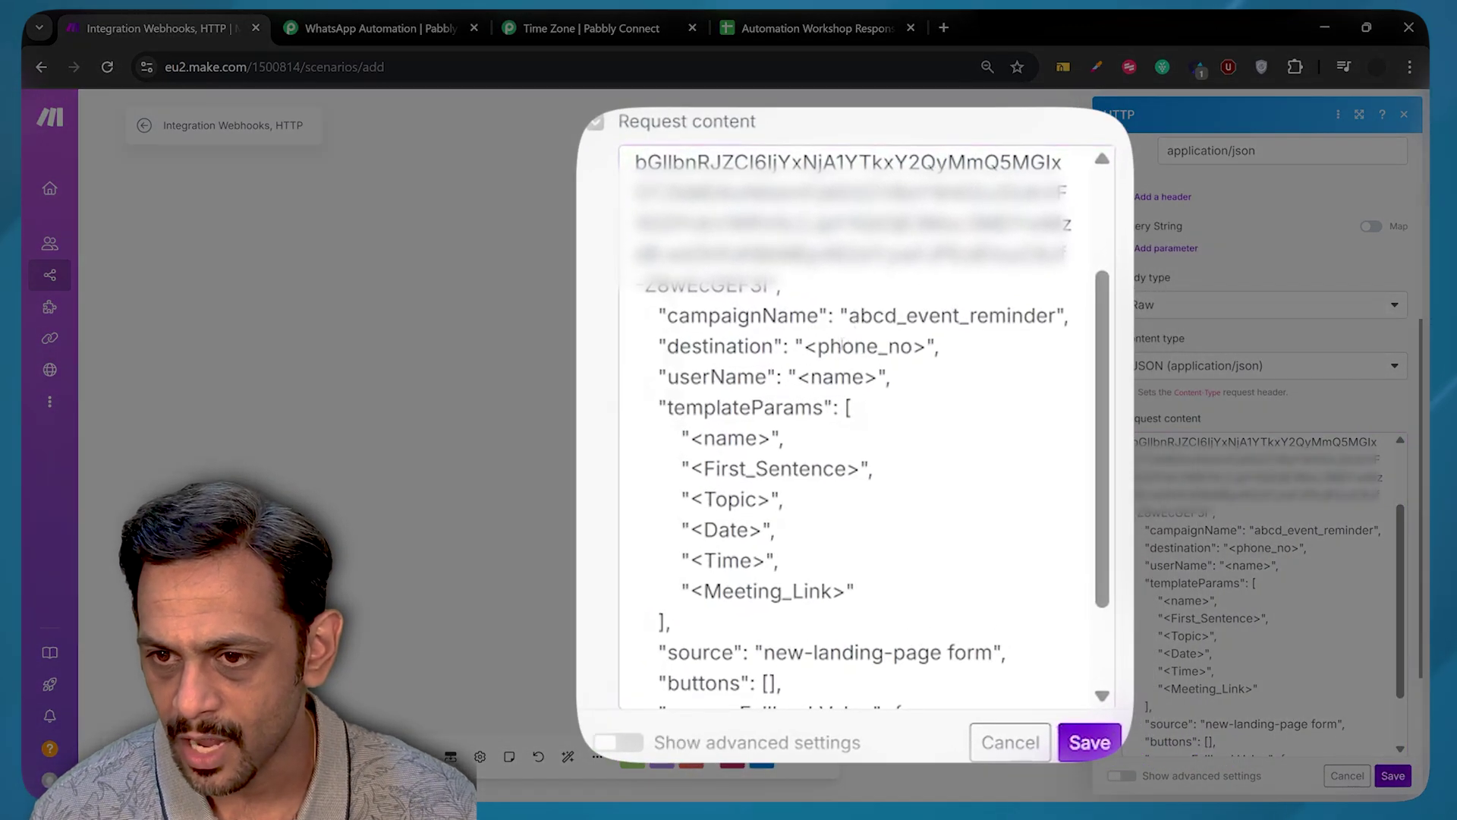
- Replace the <phone_no> destination placeholder with the recipient's phone number and clear the userName placeholder
click(1251, 548)
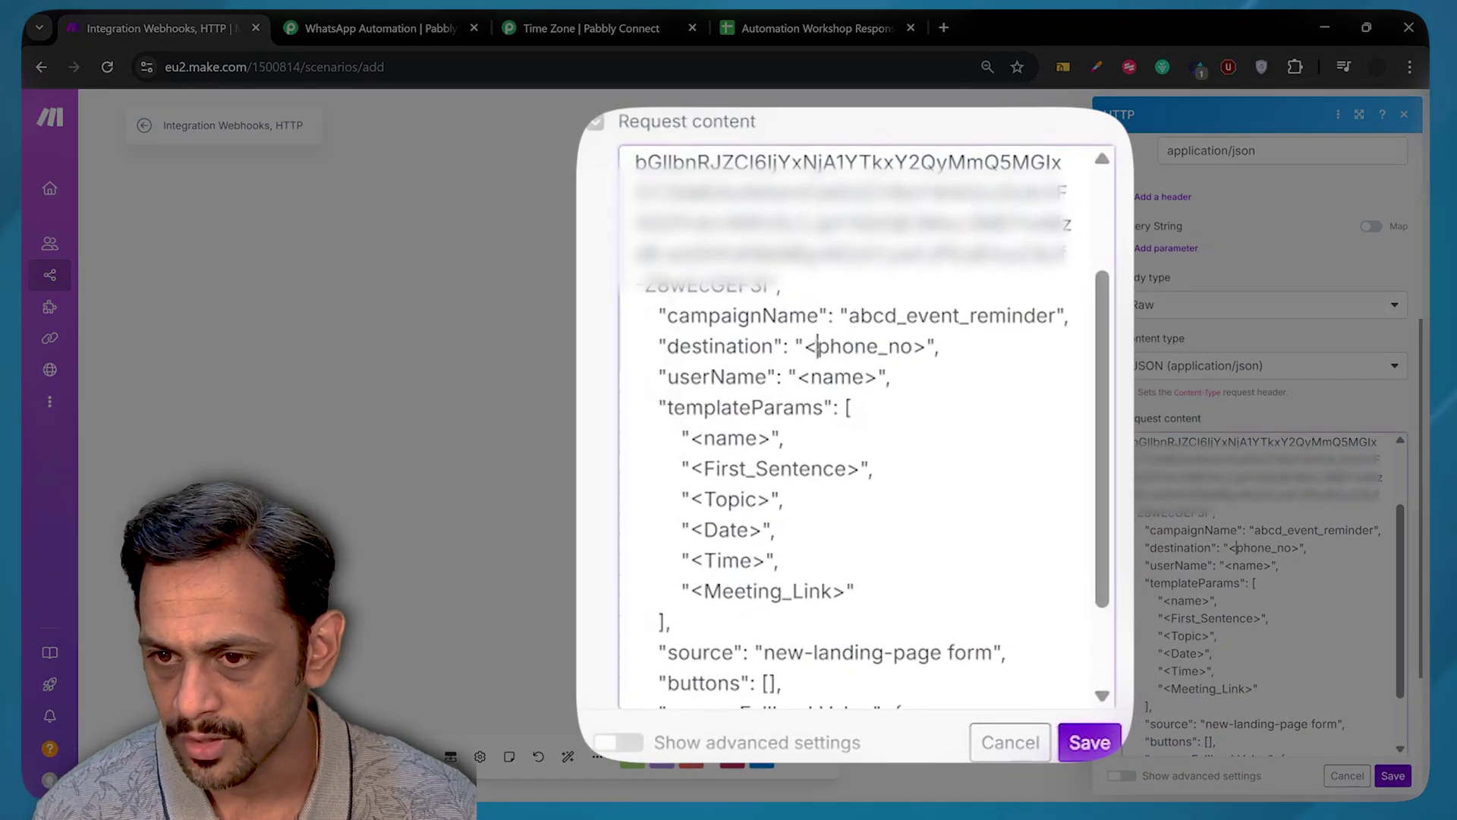
key(shift+Right)
key(shift+Right)
key(shift+Right)
key(shift+Right)
key(shift+Right)
key(shift+Right)
key(shift+Right)
key(shift+Right)
key(shift+Right)
key(shift+Right)
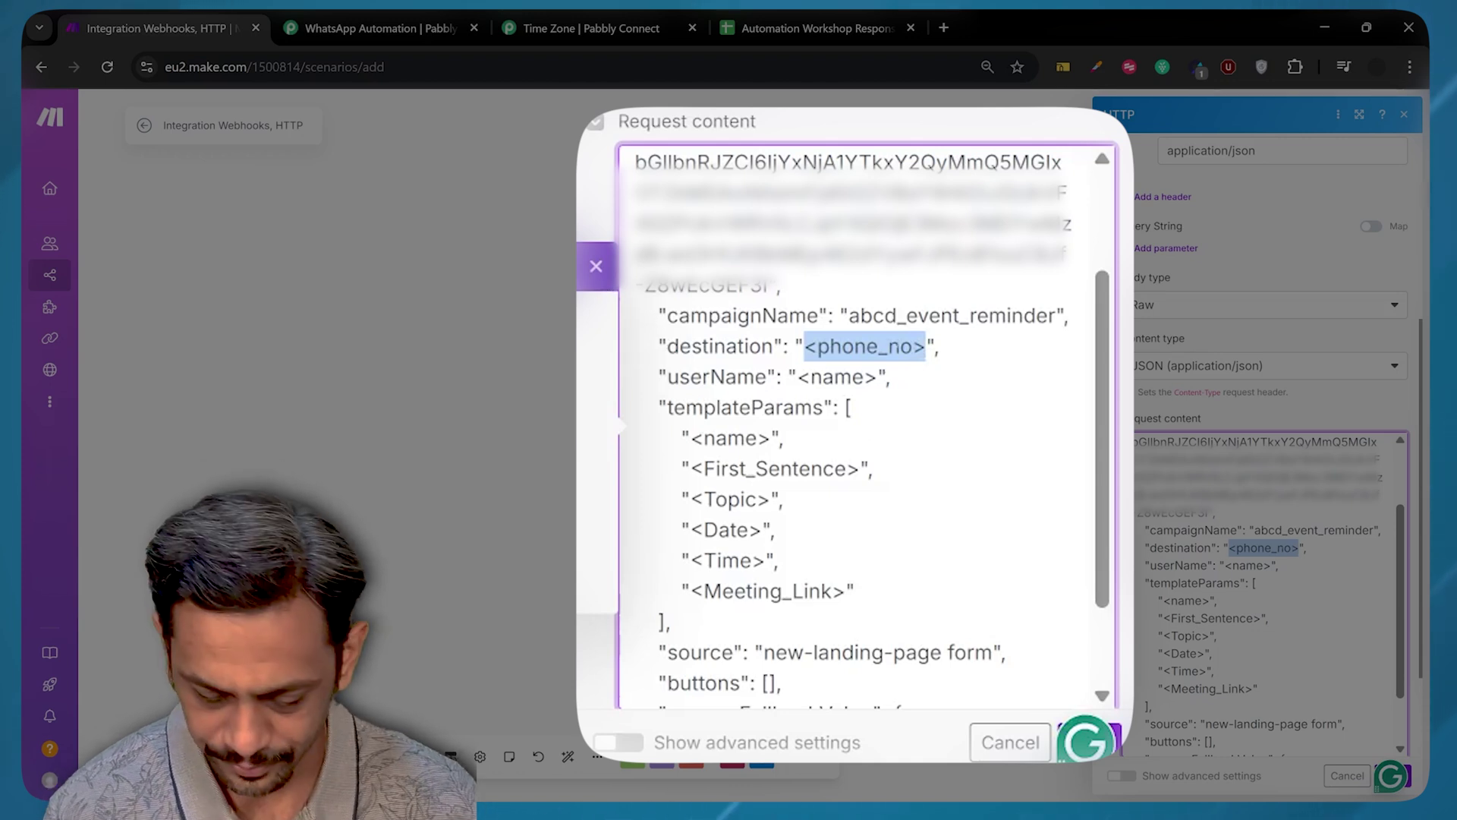
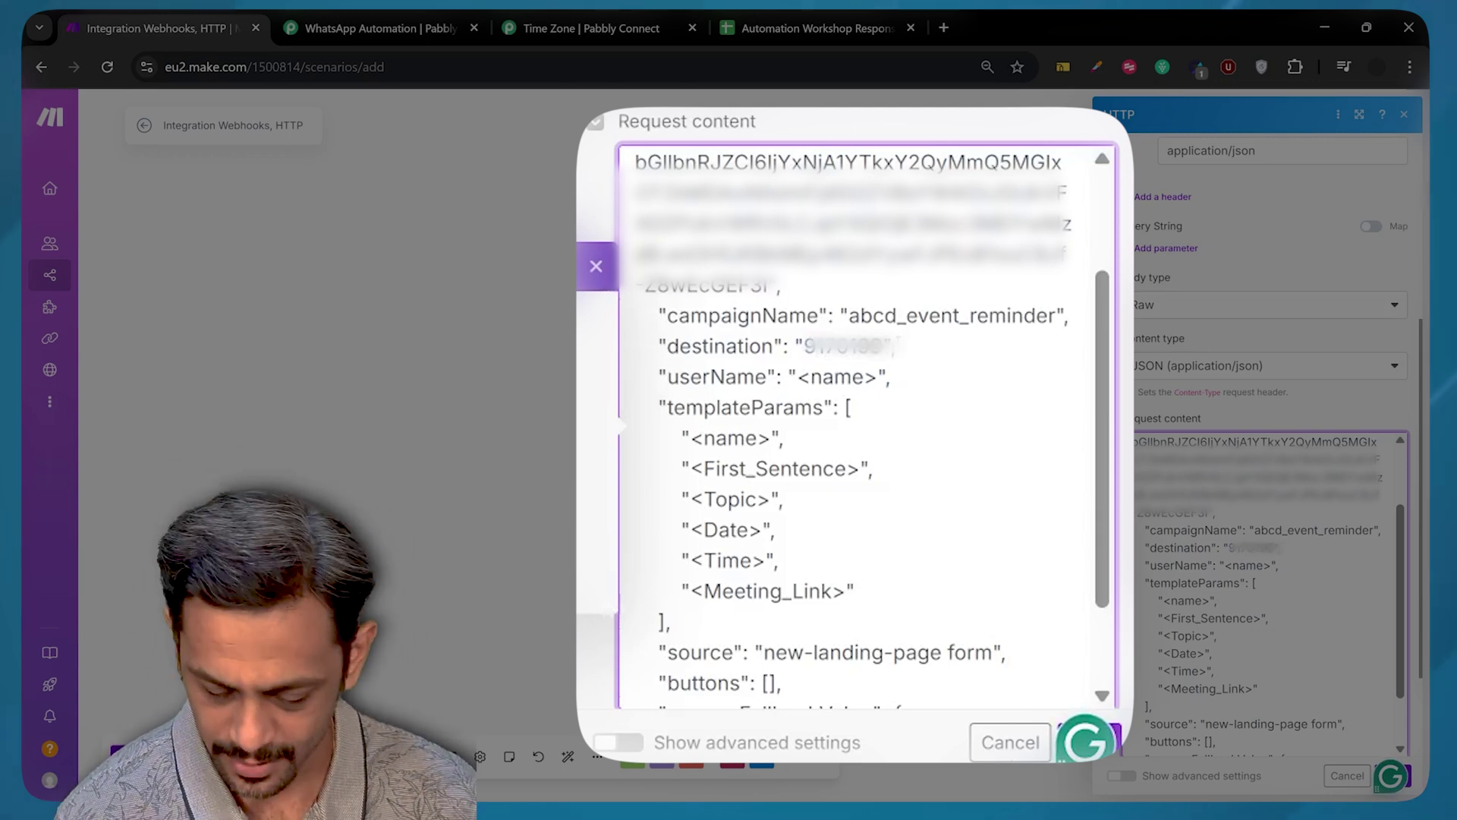
click(849, 376)
key(BackSpace)
key(BackSpace)
key(BackSpace)
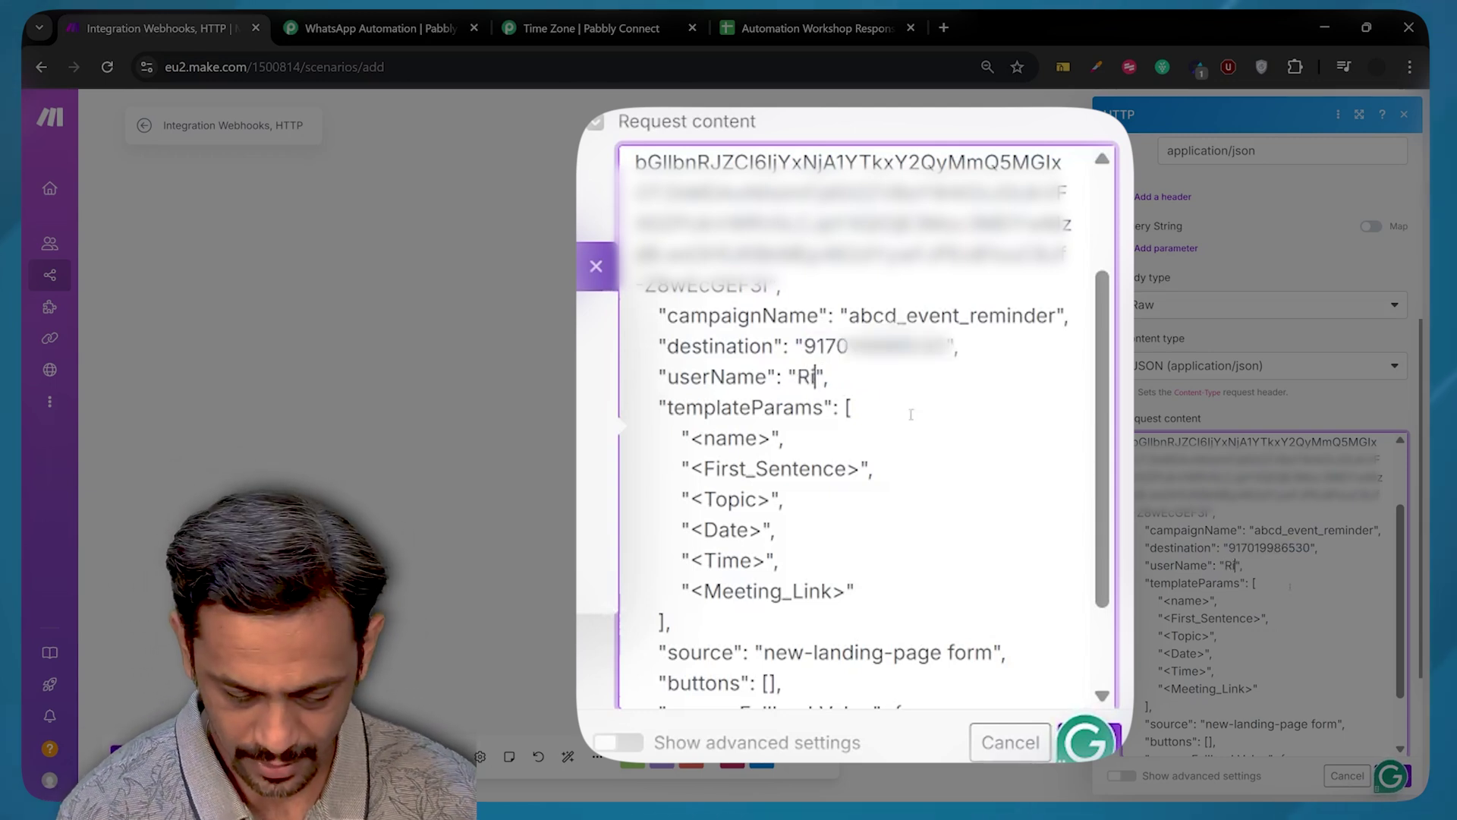
- Enter the recipient's name as the first template parameter and unbracket First_Sentence and Topic
click(782, 438)
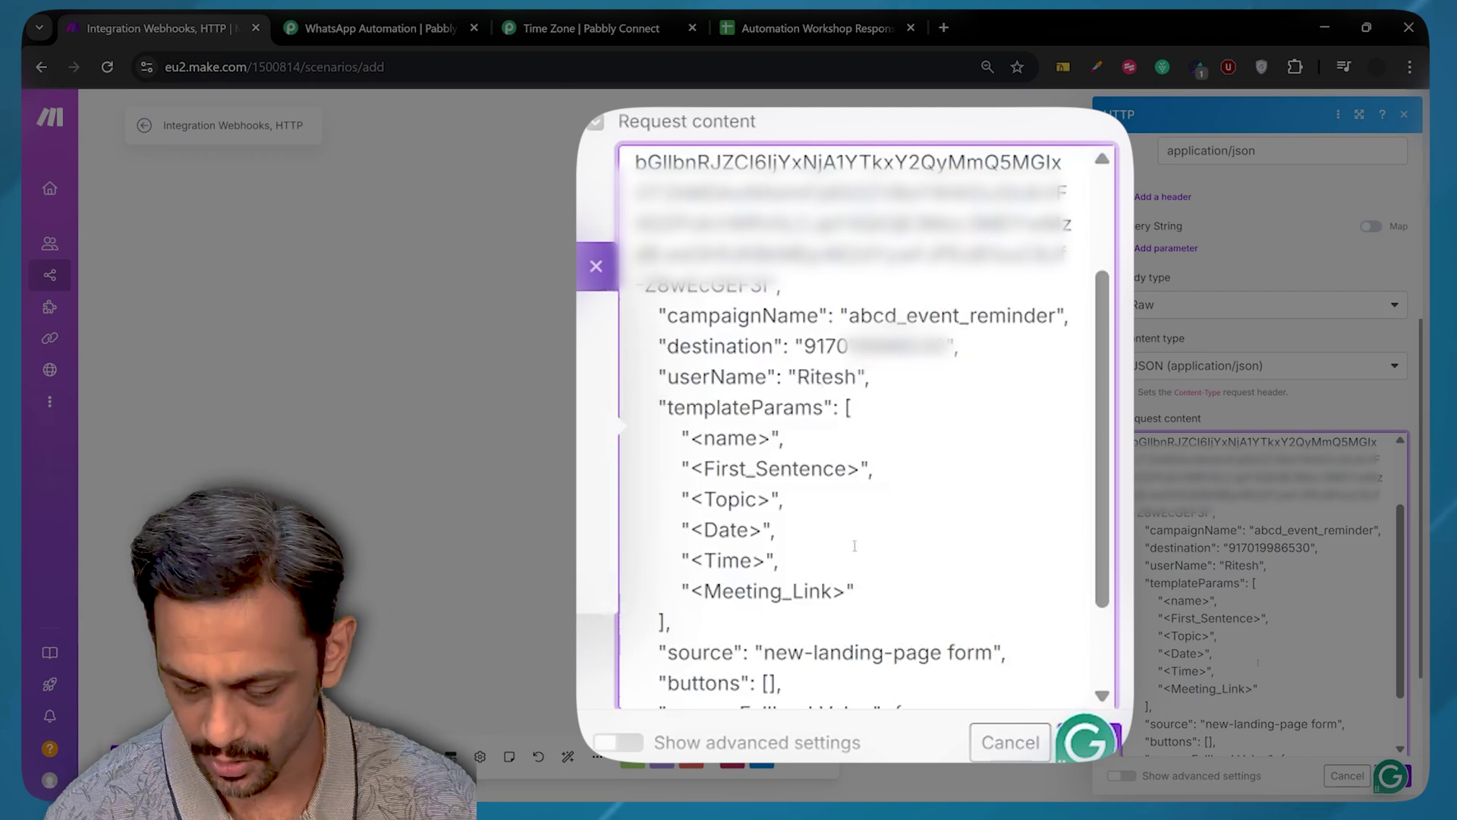
key(BackSpace)
key(BackSpace)
key(BackSpace)
key(BackSpace)
key(BackSpace)
key(BackSpace)
text(Ritesh)
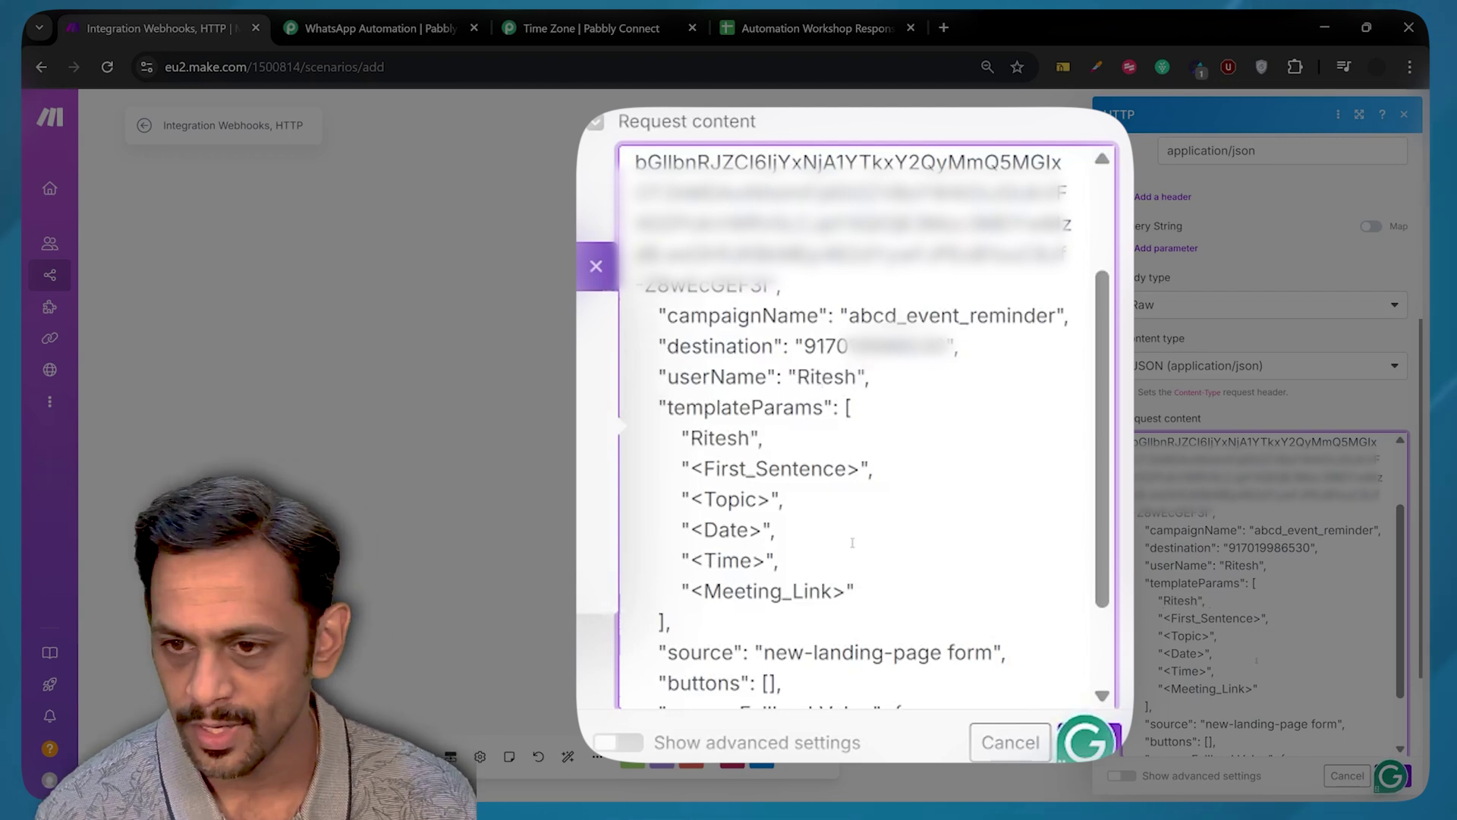
key(Left)
key(Left)
key(Left)
key(Left)
key(Left)
key(Left)
key(Left)
key(Left)
key(Left)
key(Left)
key(Left)
key(Left)
key(Left)
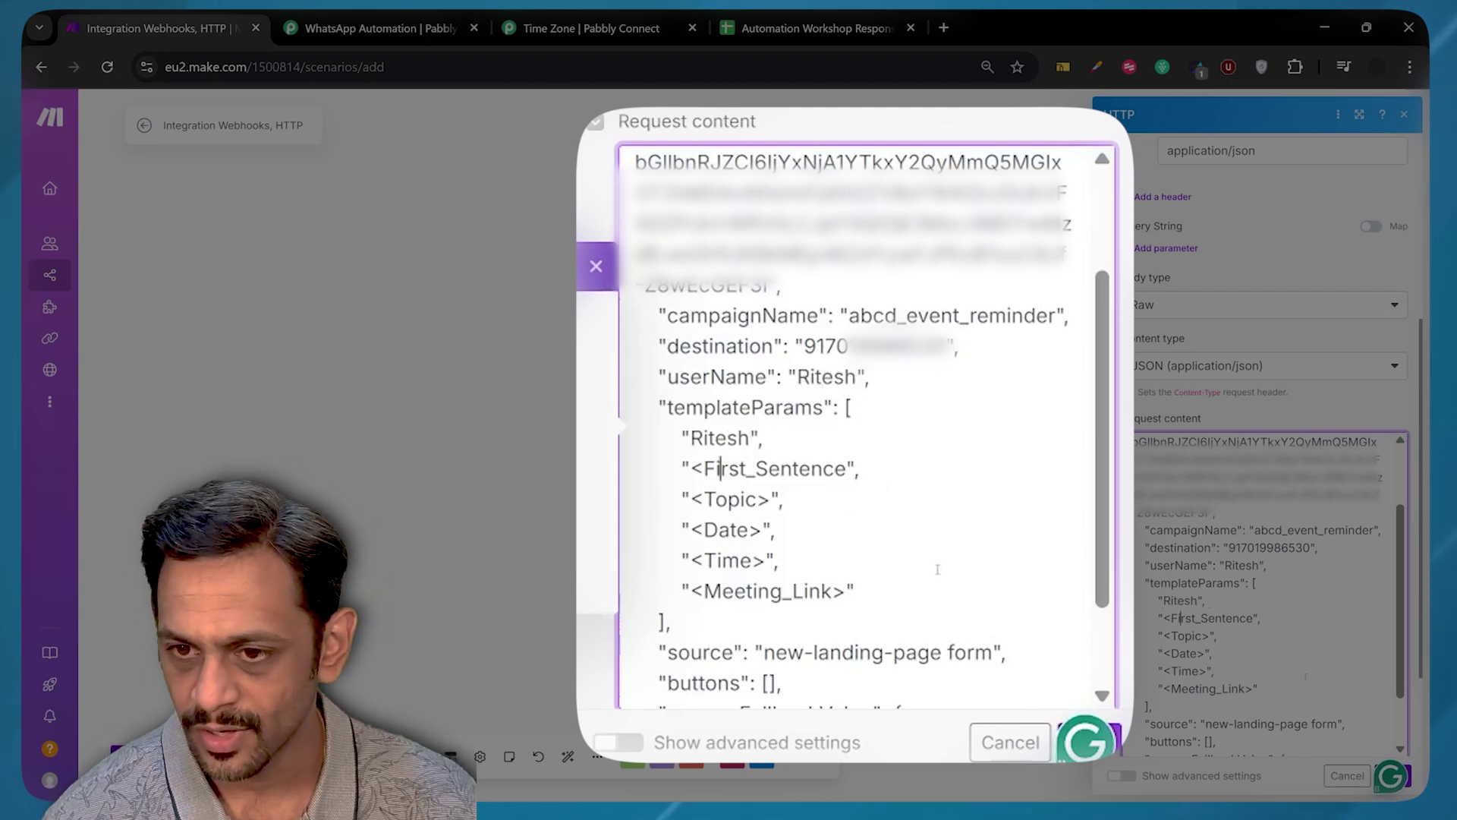
key(BackSpace)
key(Down)
key(Delete)
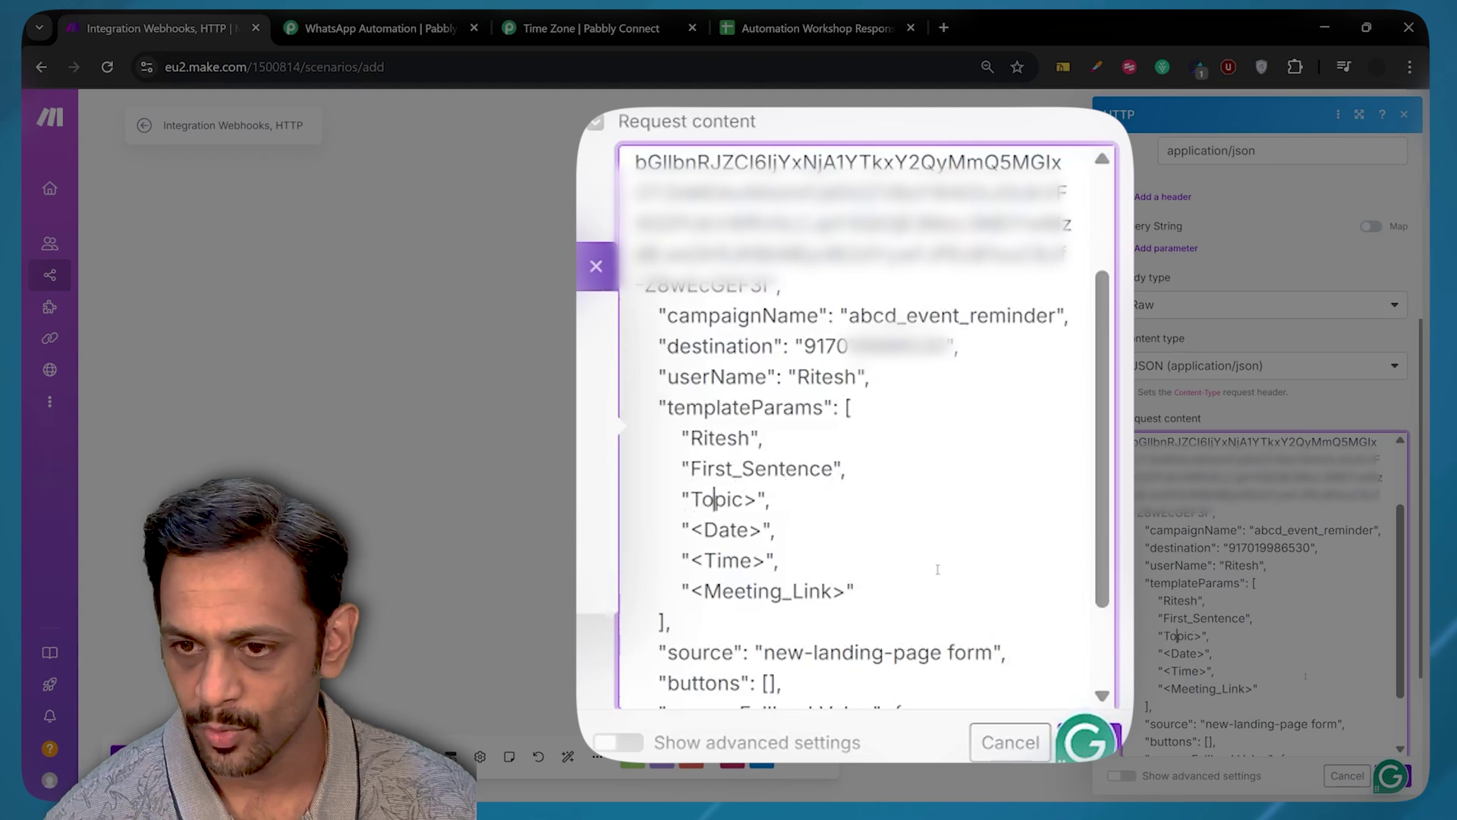
key(Right)
key(Right)
key(Right)
key(Right)
key(Right)
key(Right)
key(BackSpace)
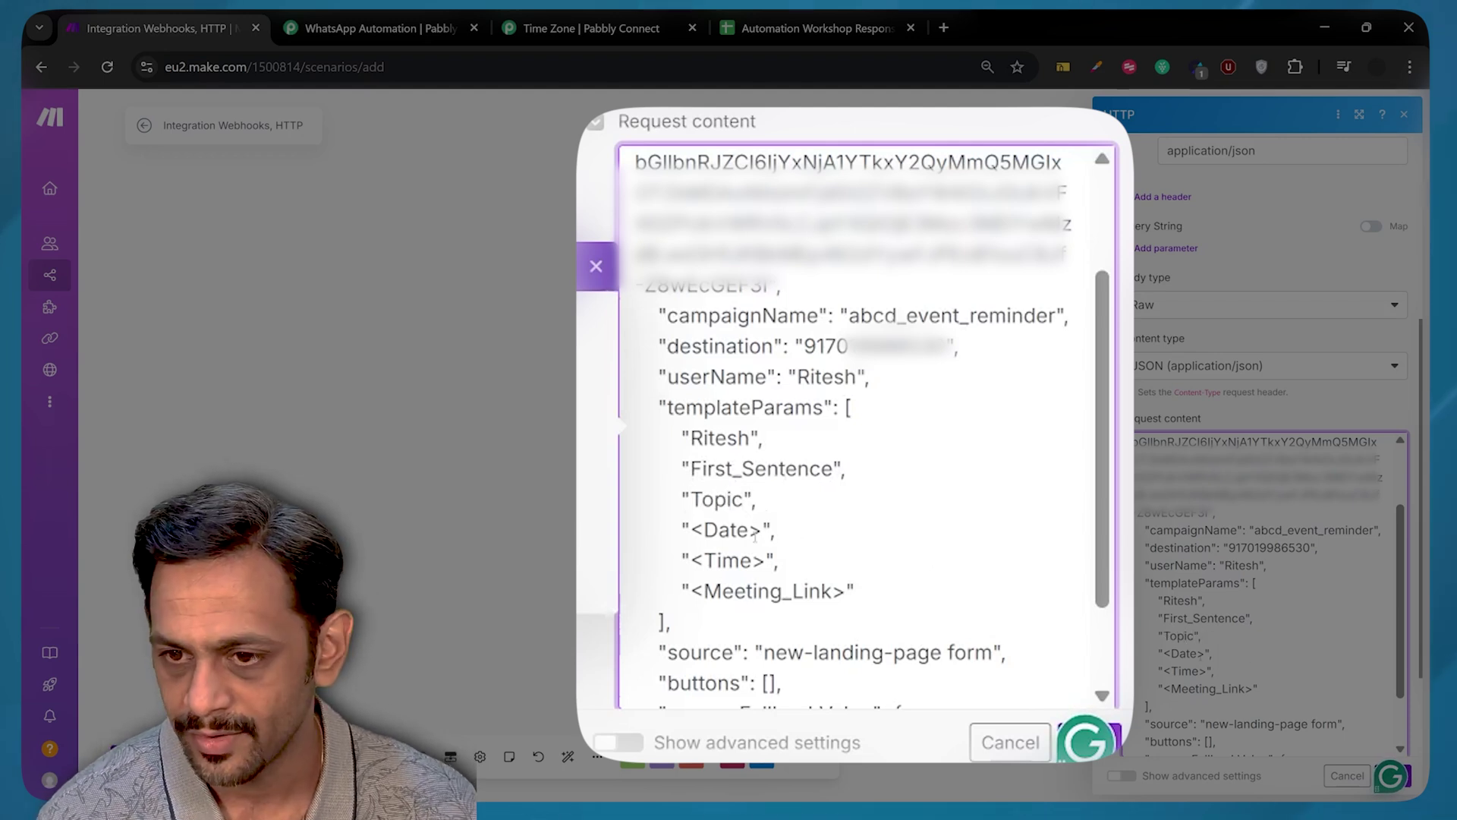
- Strip the angle brackets from the Date, Time and Meeting_Link parameters and save the module
key(BackSpace)
key(Left)
key(Left)
key(Left)
key(Left)
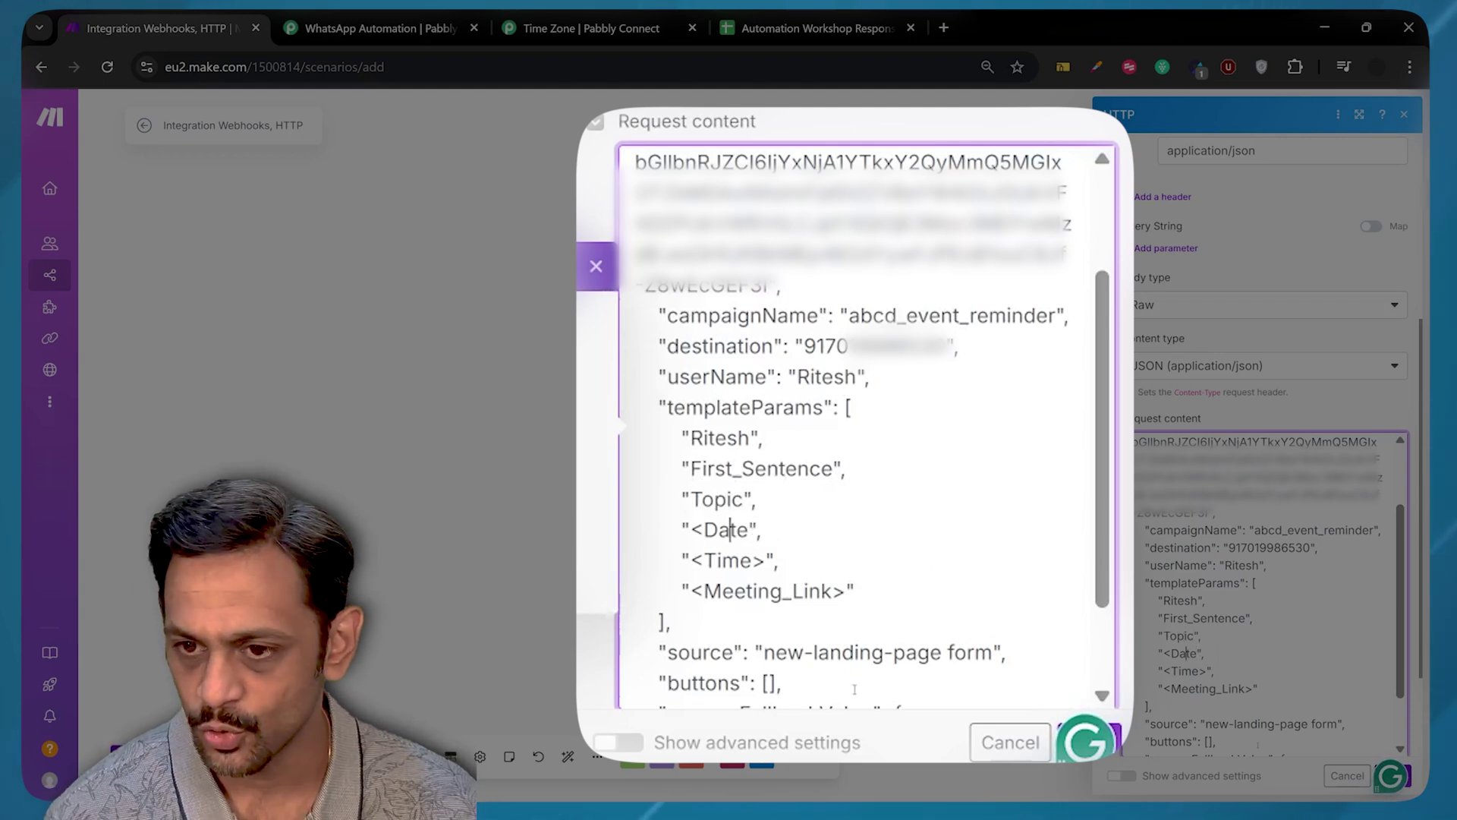
key(BackSpace)
key(Down)
key(Delete)
key(Right)
key(Right)
key(Right)
key(Right)
key(Delete)
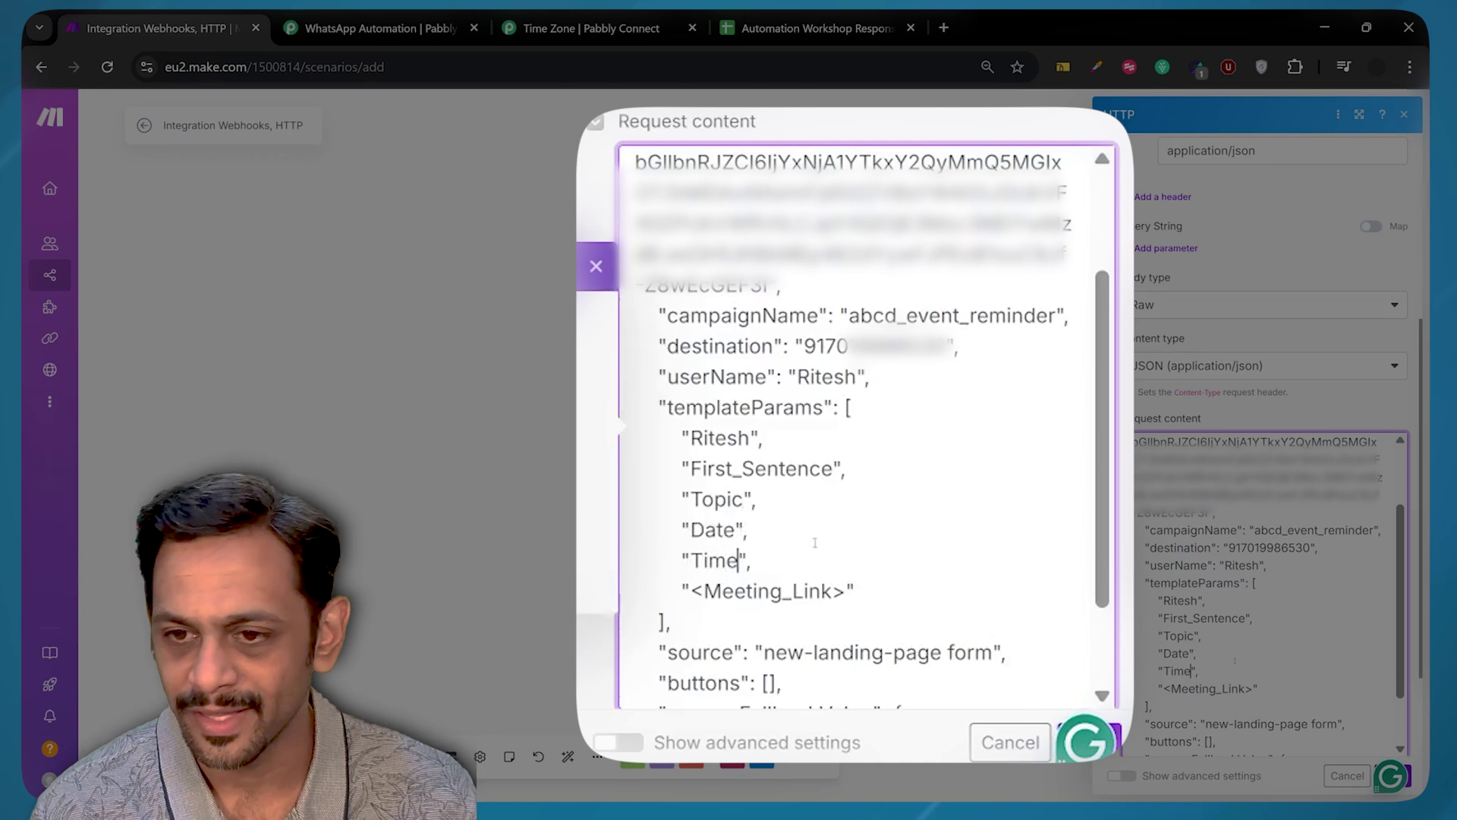
scroll(814, 543, down, 2)
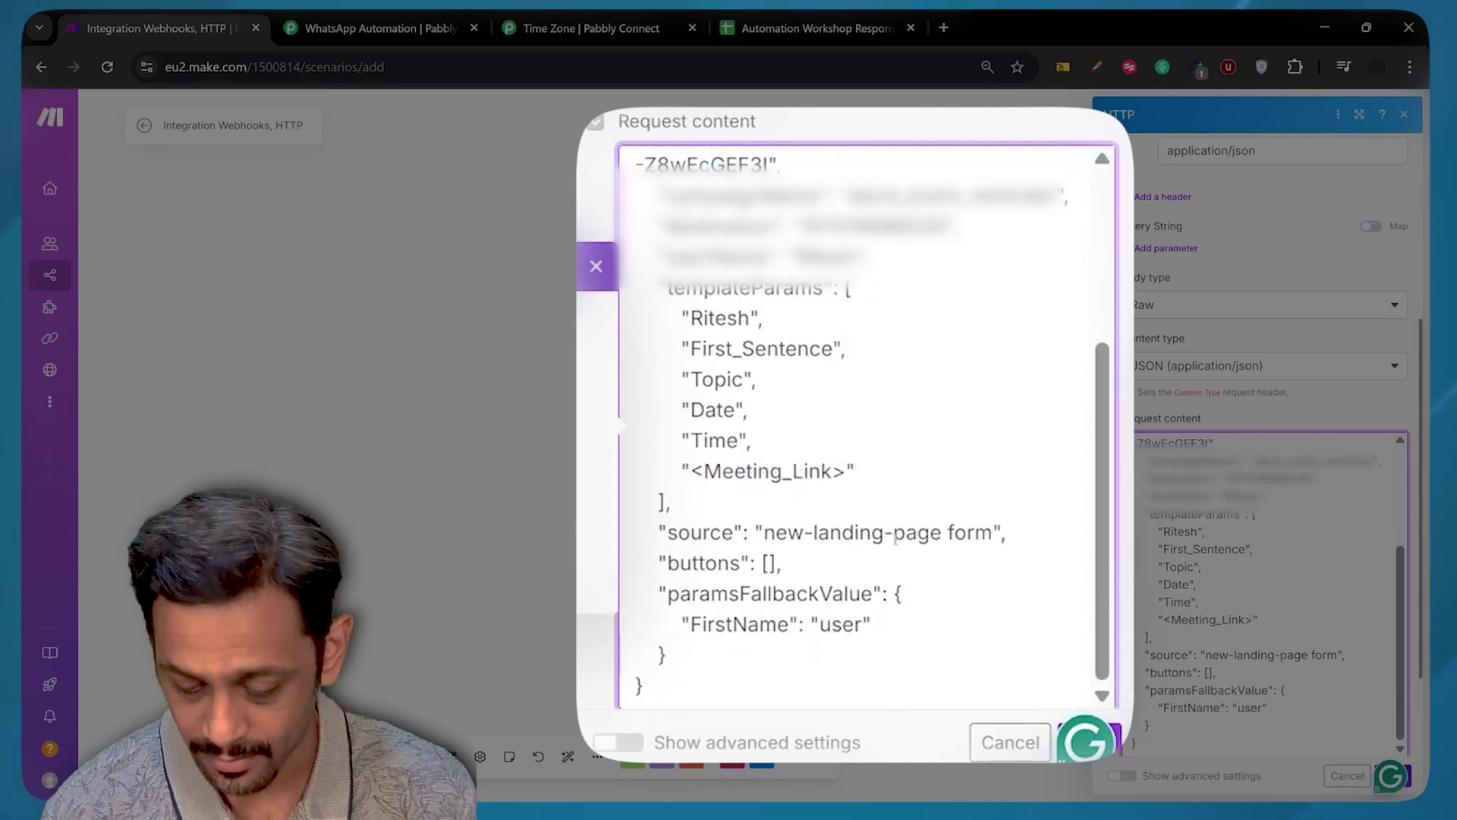
key(Down)
key(End)
key(Left)
key(BackSpace)
key(Left)
key(Left)
key(Left)
key(Left)
key(Left)
key(Left)
key(Left)
key(Left)
key(Left)
key(Left)
key(Left)
key(Left)
key(BackSpace)
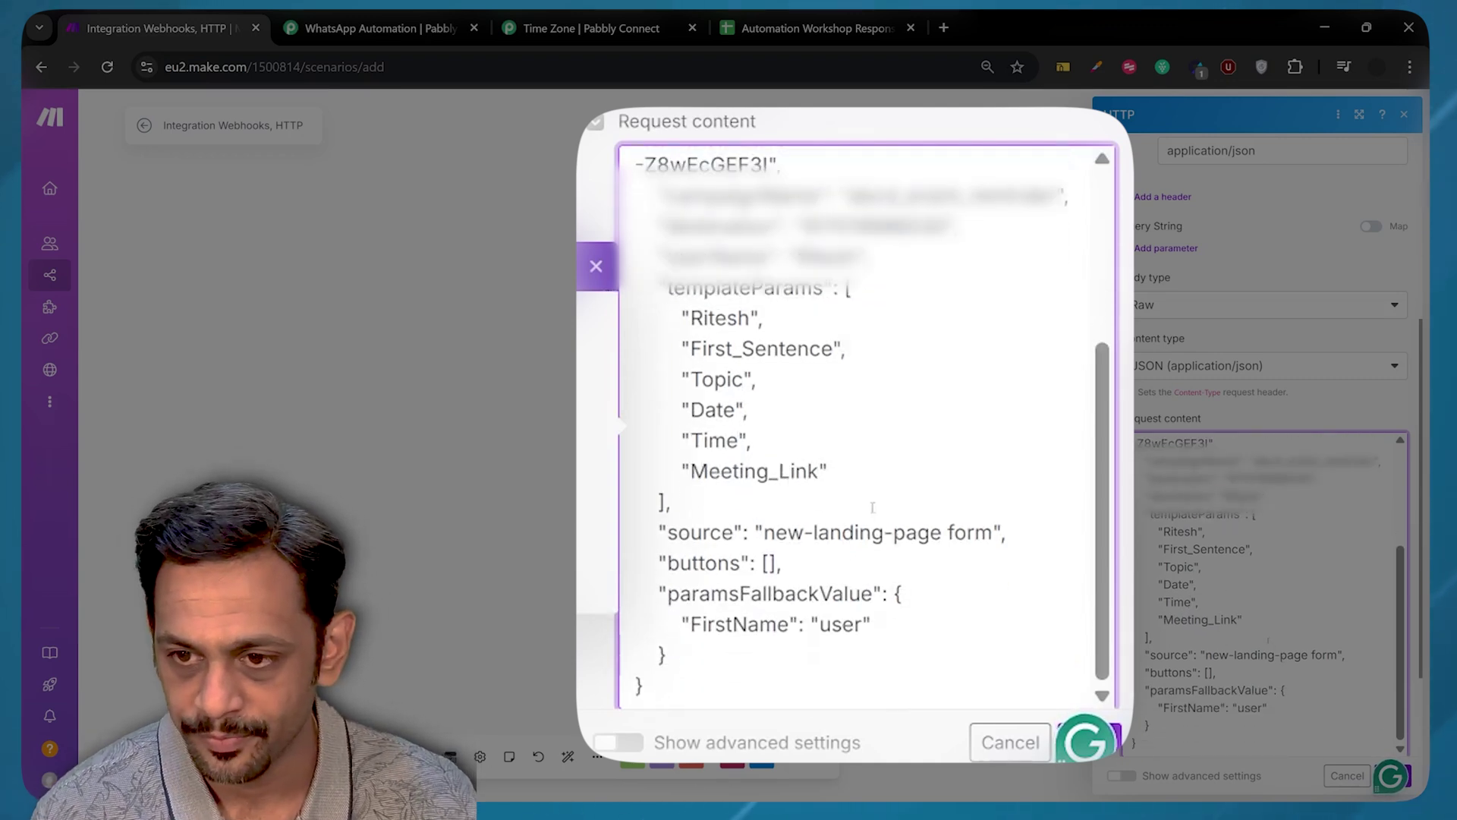
scroll(873, 507, down, 2)
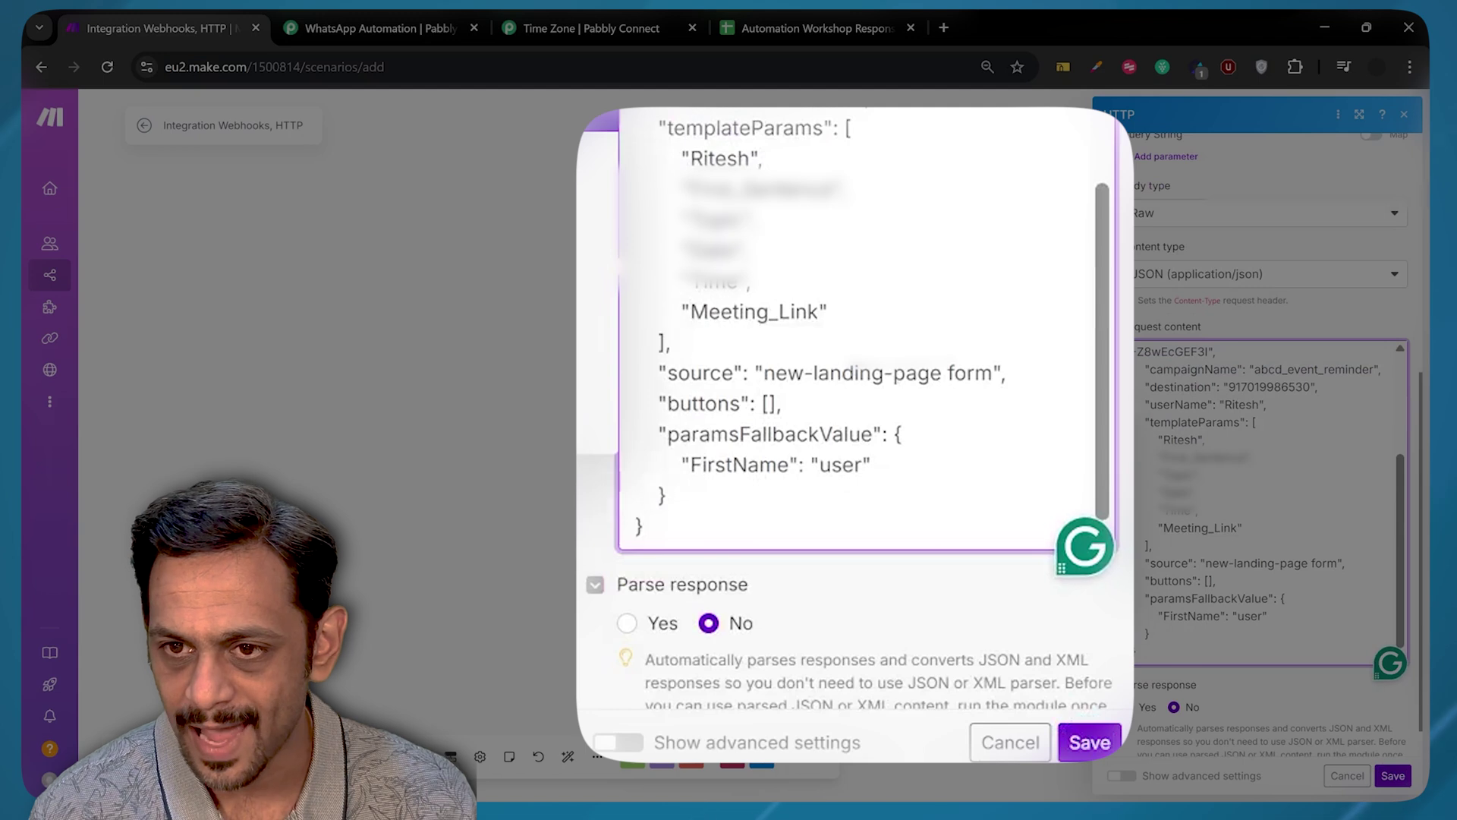
scroll(873, 507, down, 1)
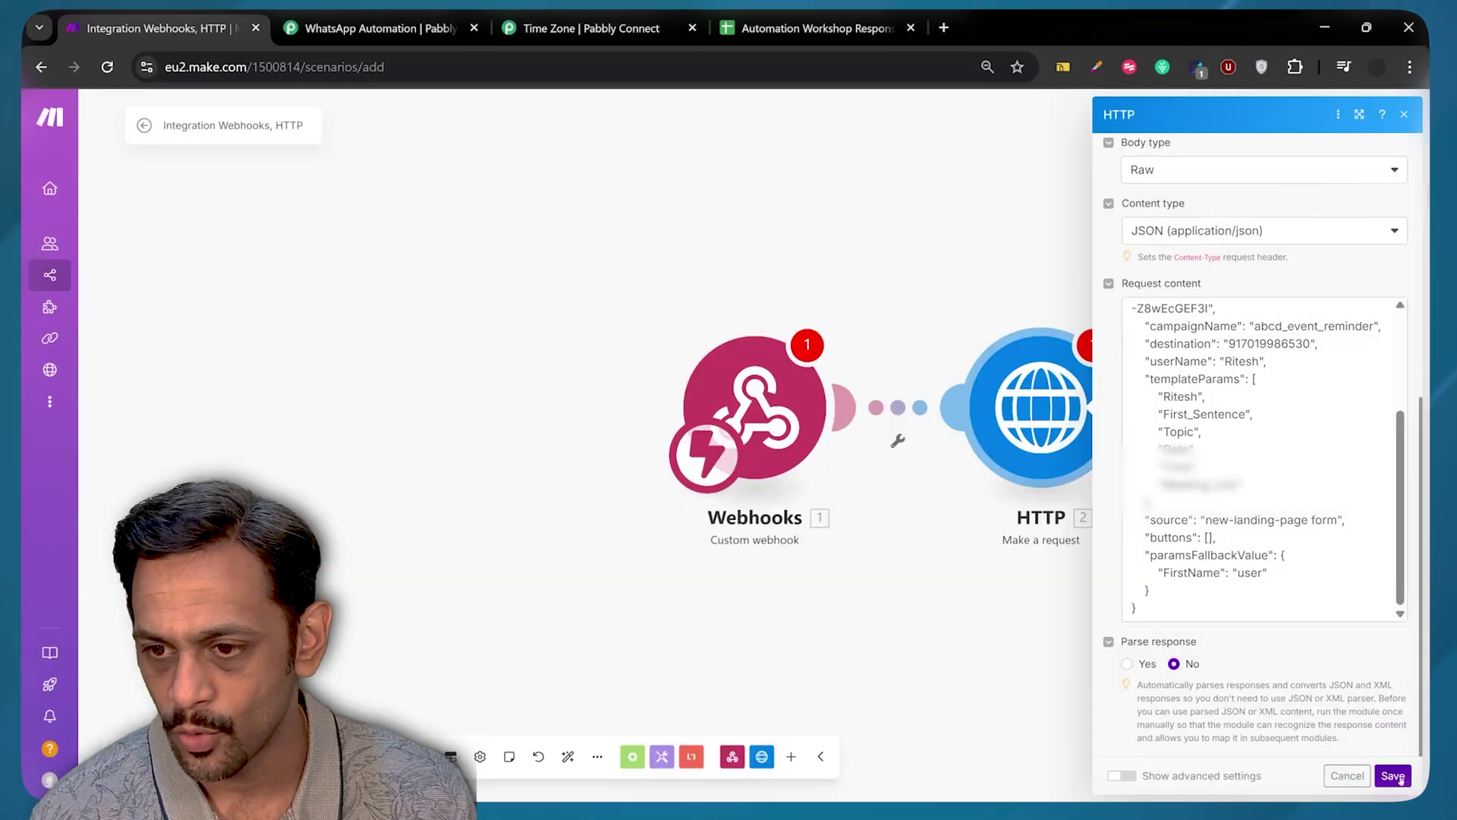
click(1393, 775)
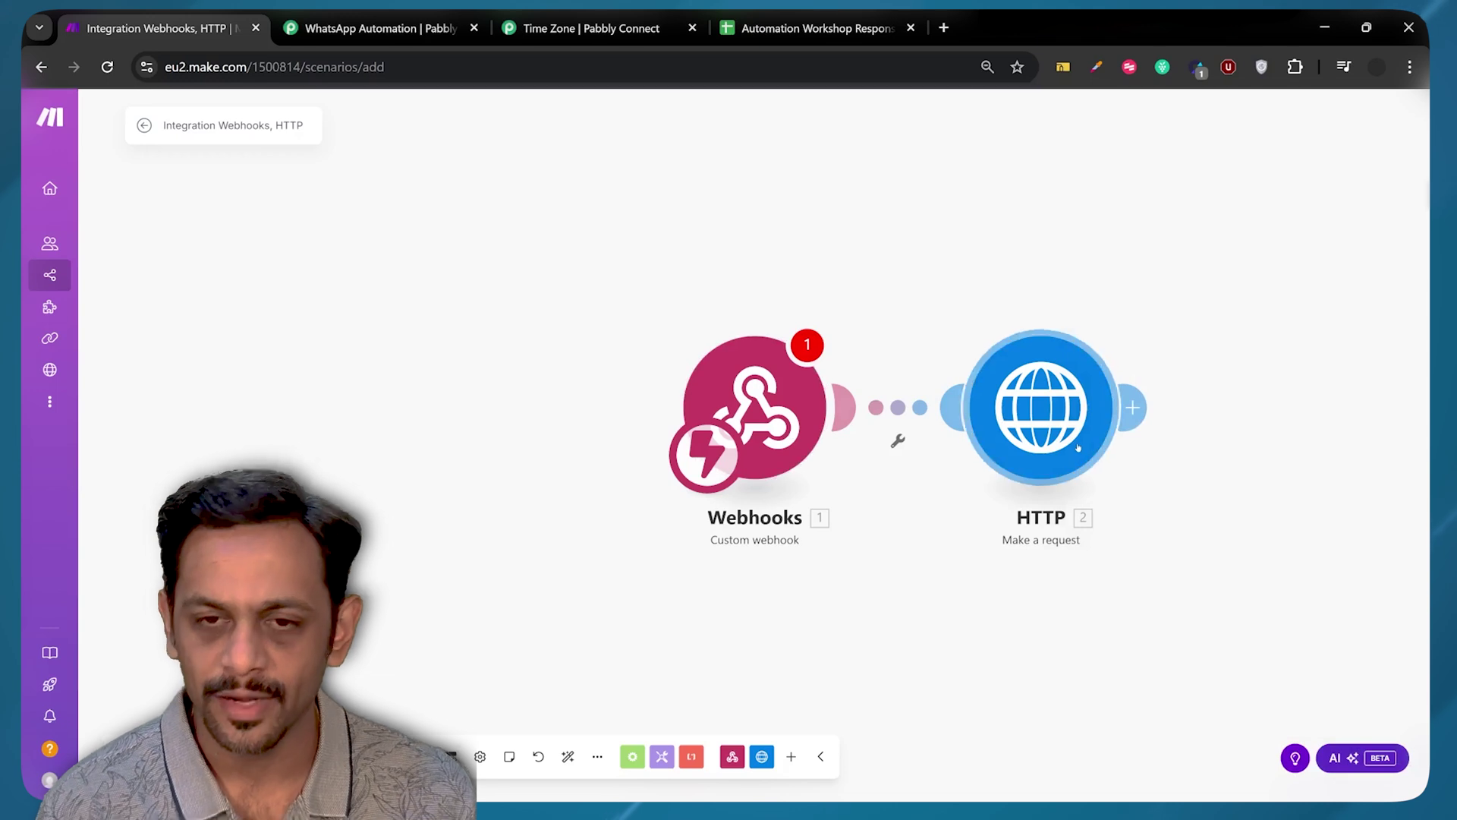
- Run only the HTTP module to send the AiSensy WhatsApp reminder request
right_click(1047, 400)
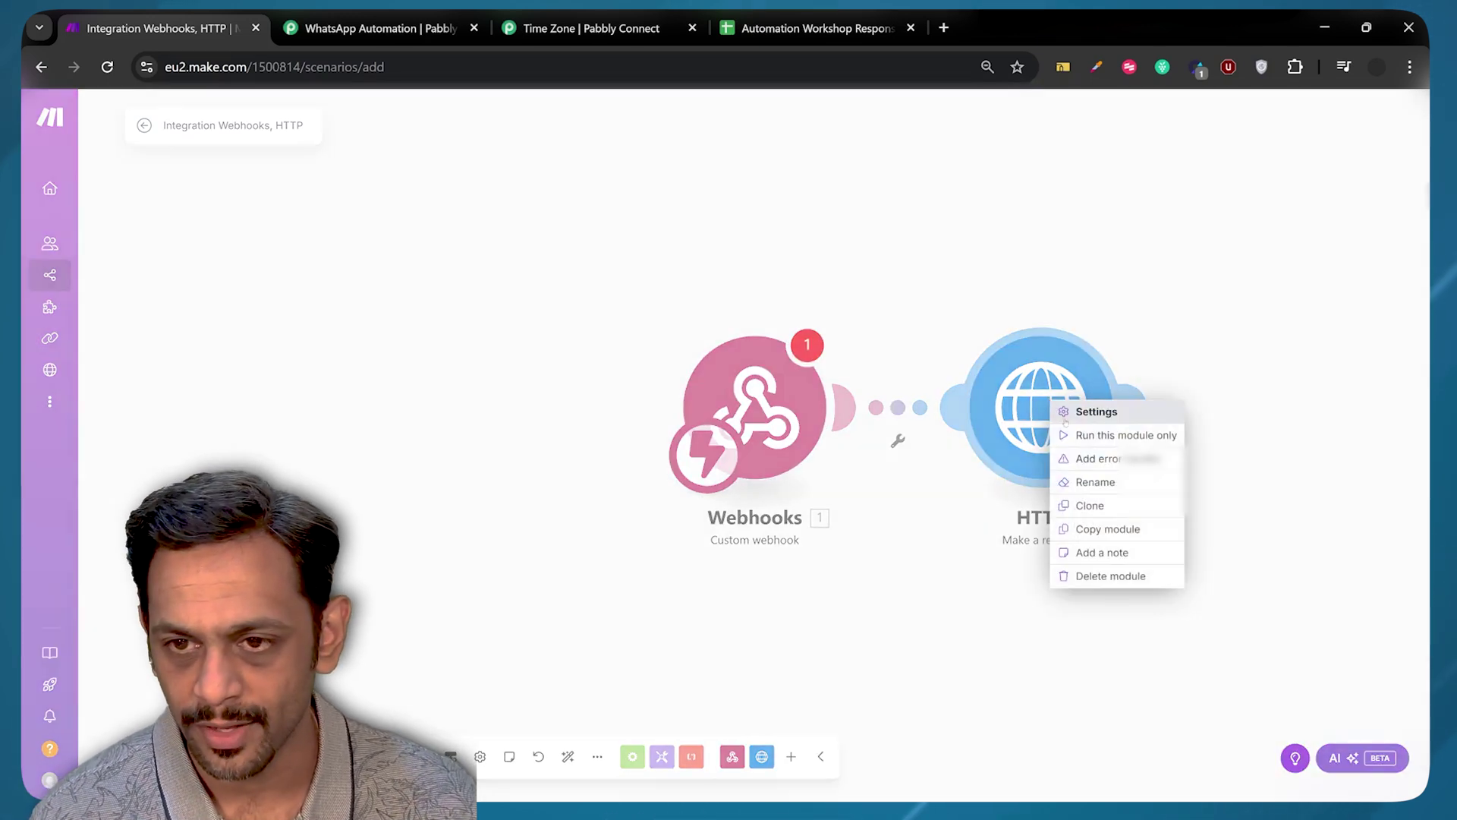
click(1112, 436)
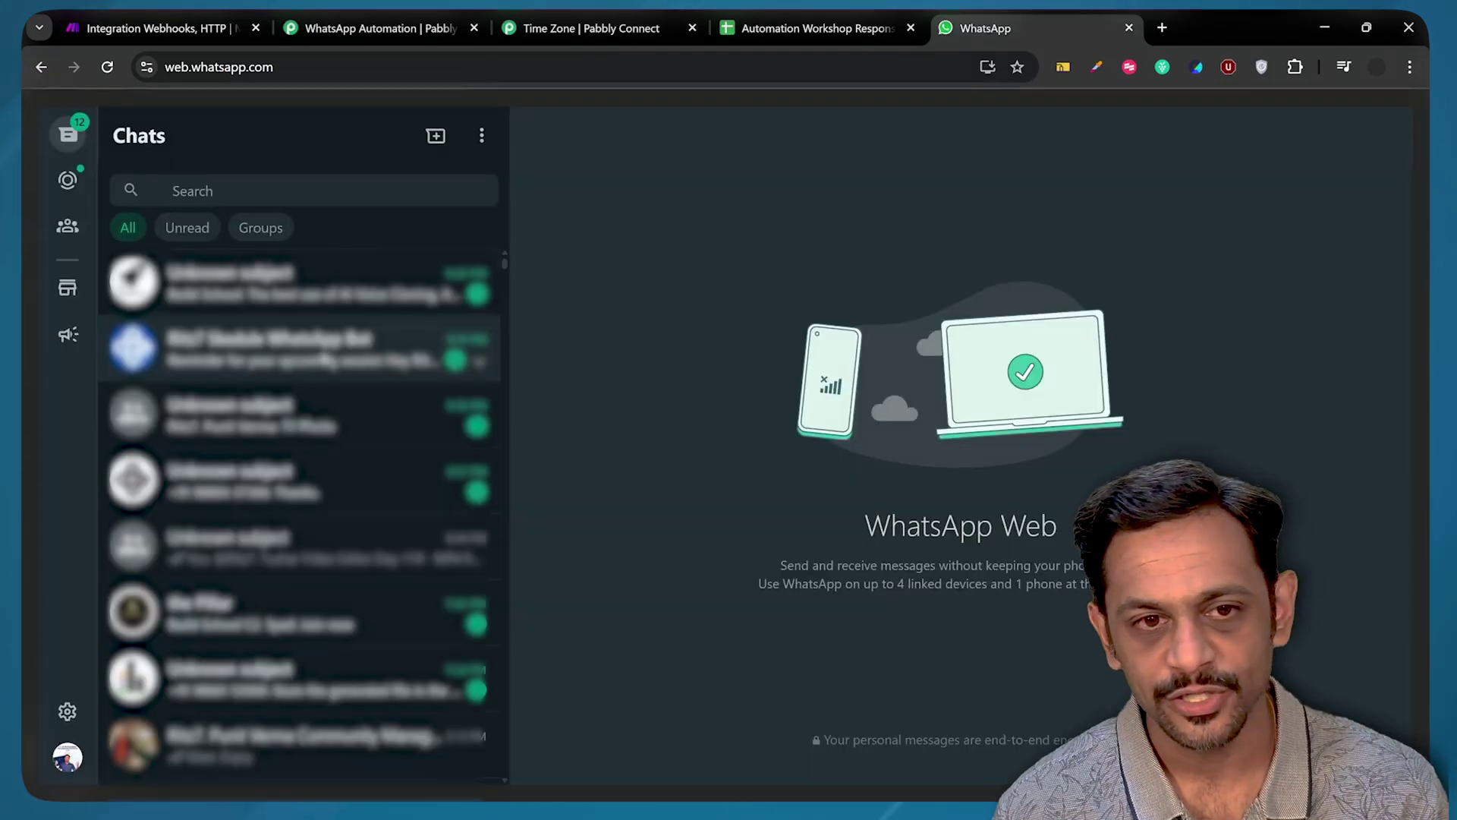
- Check the bot's WhatsApp chat for the session reminder with sample values filled in, then go back to Make
click(326, 357)
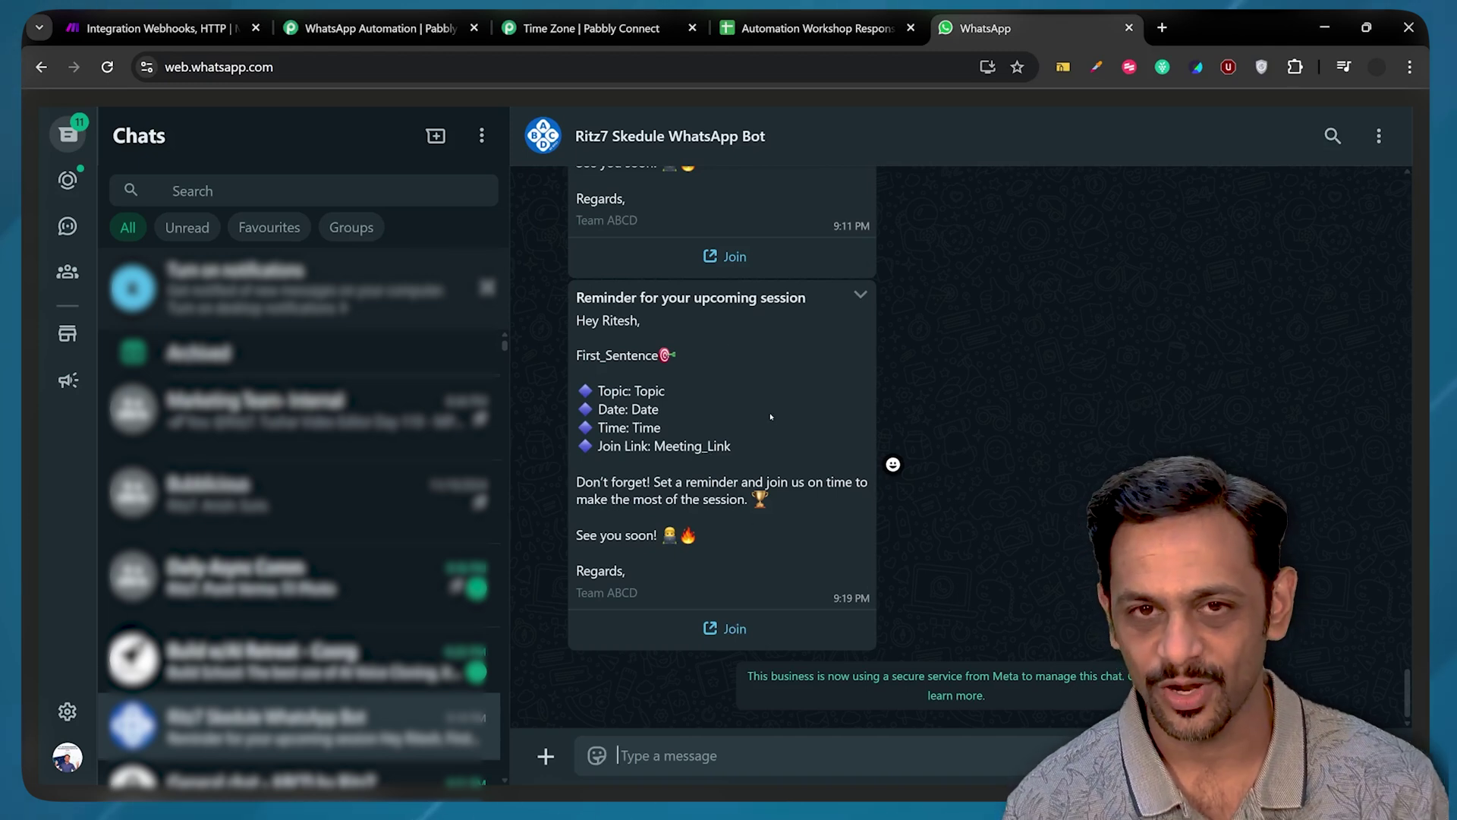
key(ctrl+1)
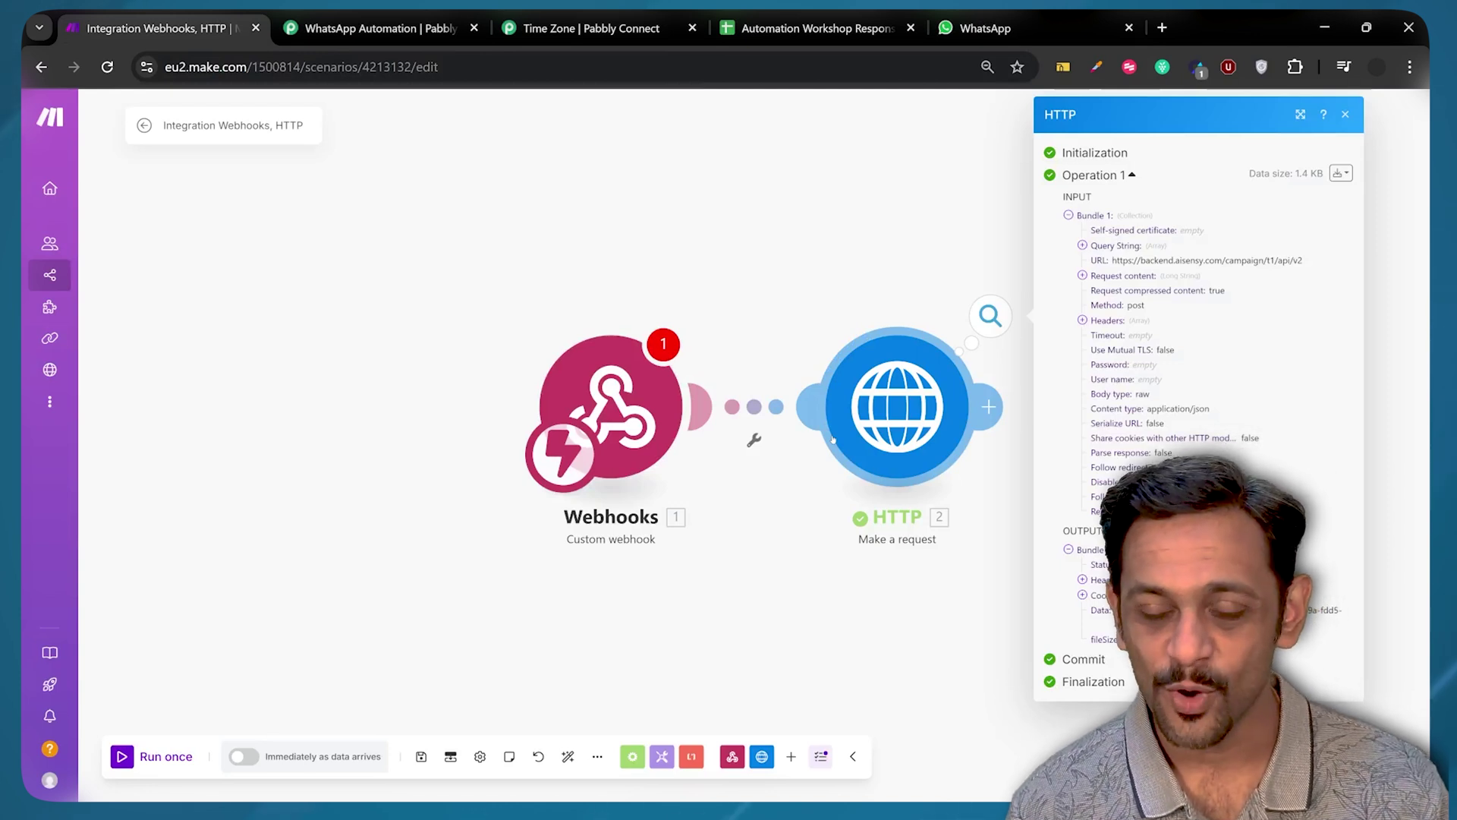